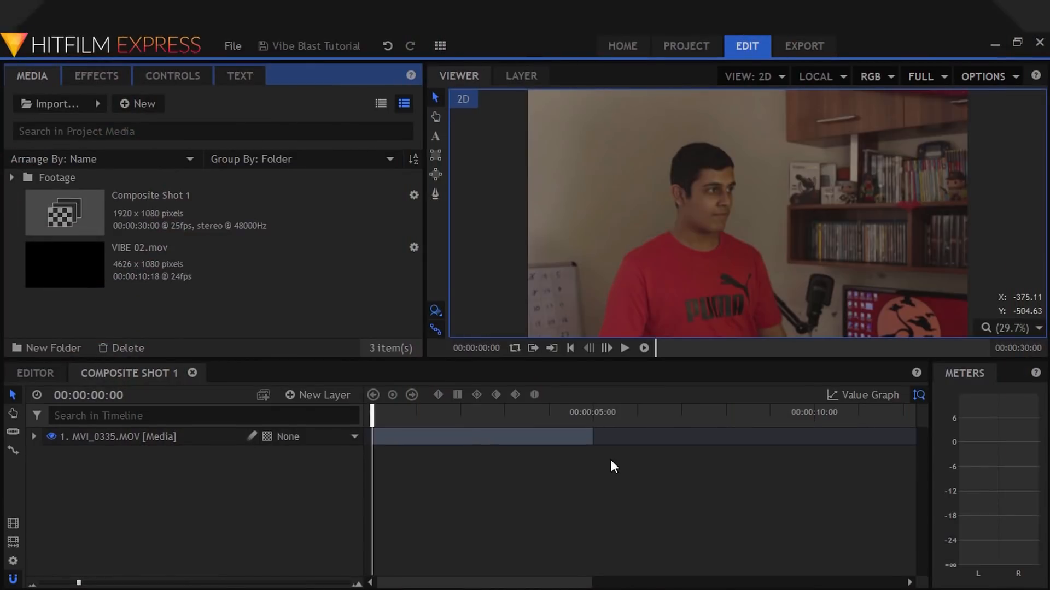
Add VIBE 02.mov to Composite Shot 1 as a layer above the MVI_0335.MOV footage
{"action": "left_click", "coordinate": [159, 437]}
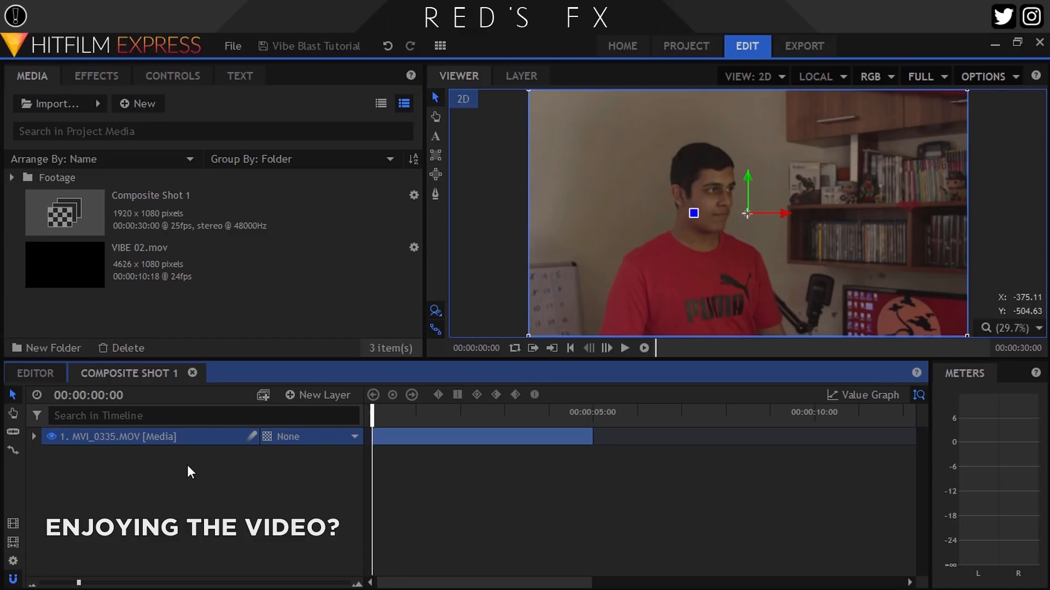
{"action": "left_click", "coordinate": [117, 583]}
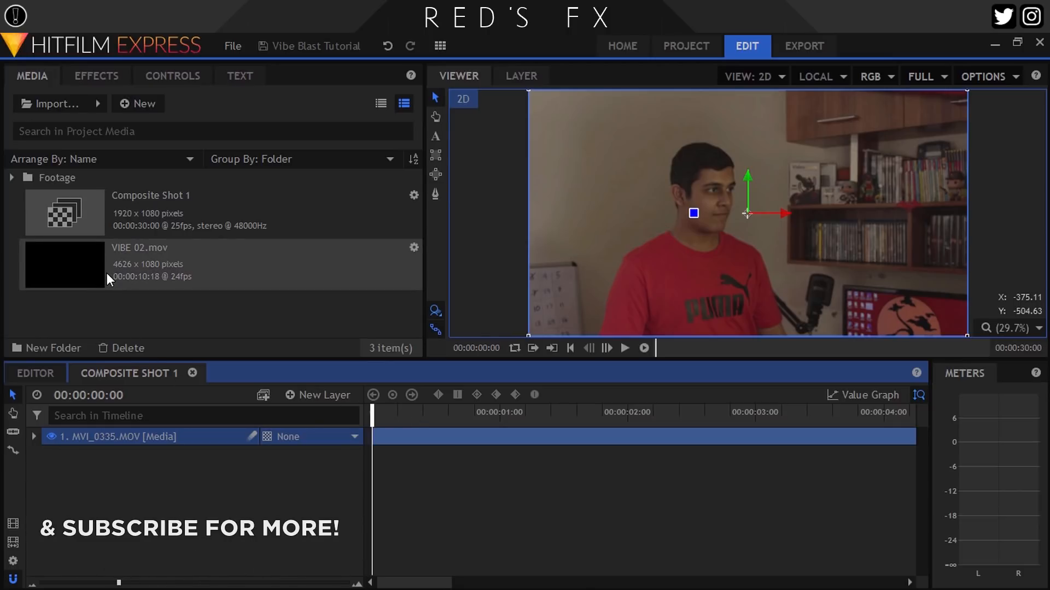
{"action": "left_click_drag", "start_coordinate": [106, 274], "coordinate": [178, 436]}
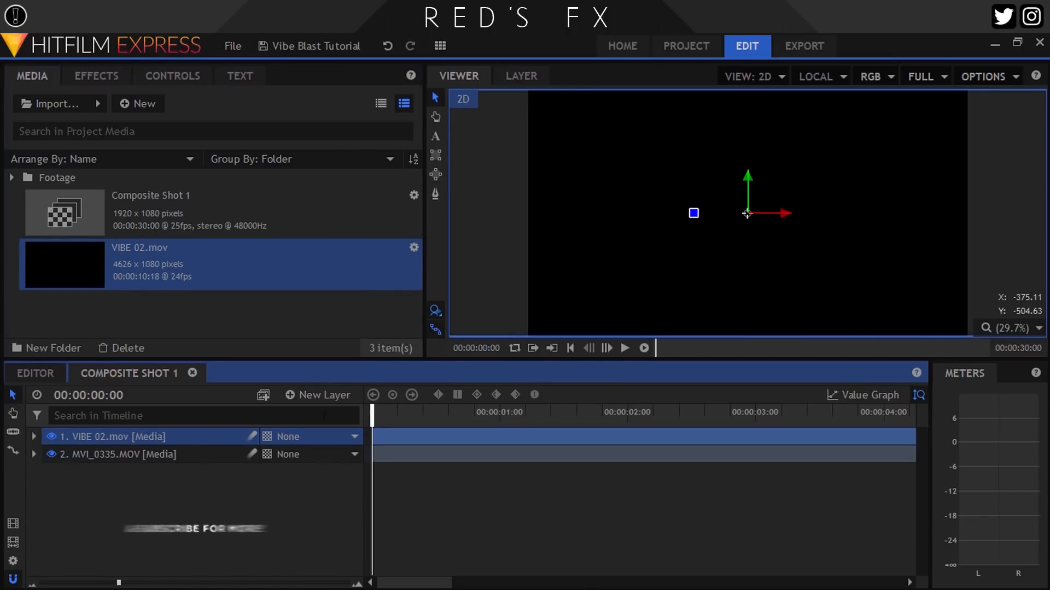
Change the VIBE 02.mov layer's blend mode to one that drops out its black background over the footage
{"action": "left_click", "coordinate": [382, 414]}
{"action": "right_click", "coordinate": [202, 435]}
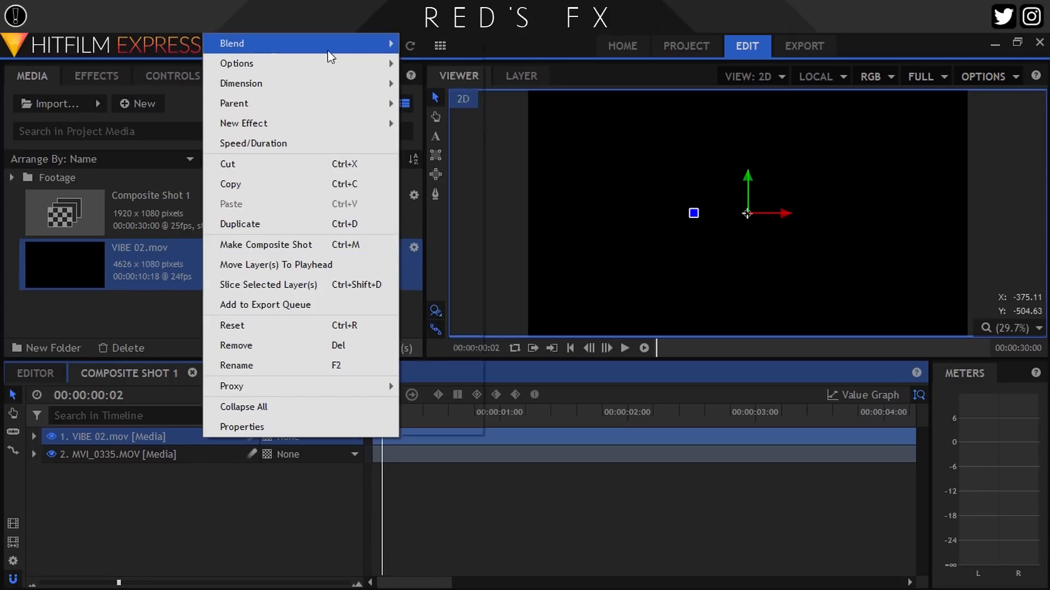
{"action": "mouse_move", "coordinate": [328, 44]}
{"action": "left_click", "coordinate": [455, 353]}
{"action": "left_click", "coordinate": [428, 413]}
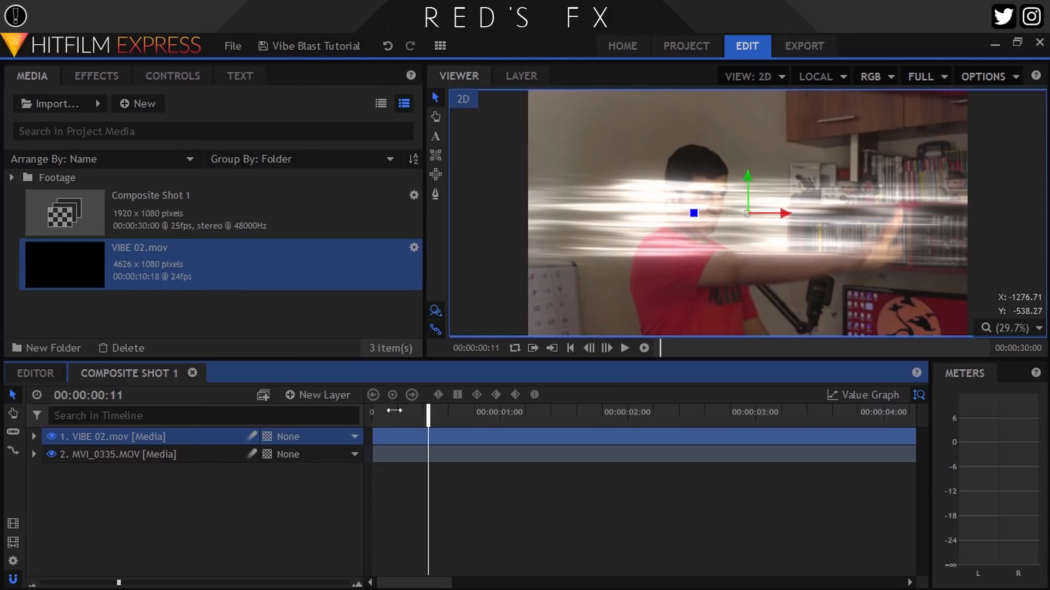
Scale the VIBE 02.mov layer to 53% in its transform properties
{"action": "left_click", "coordinate": [176, 80]}
{"action": "left_click", "coordinate": [12, 221]}
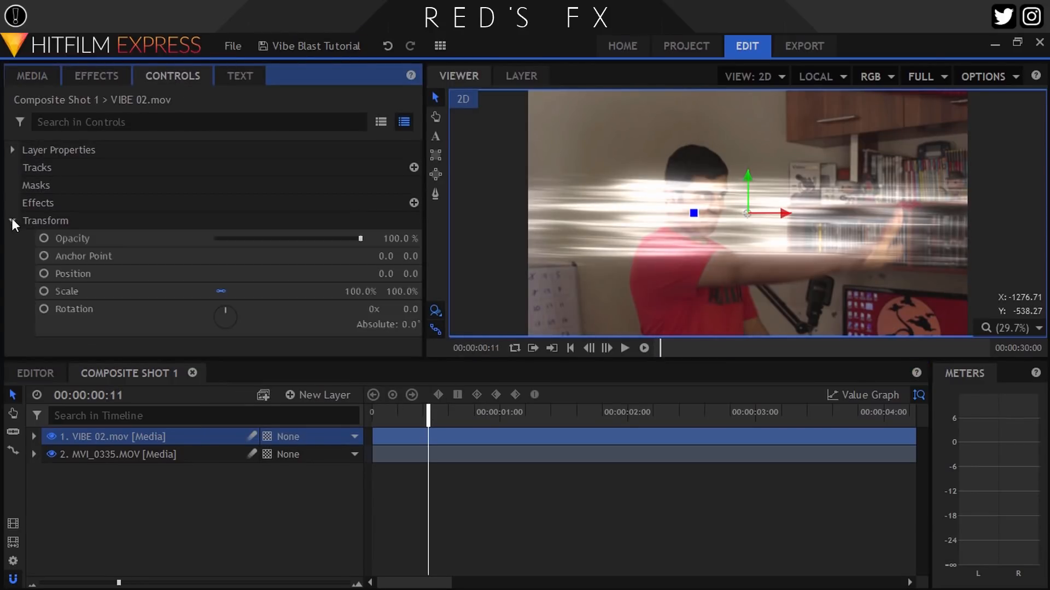
{"action": "left_click_drag", "start_coordinate": [361, 292], "coordinate": [335, 291]}
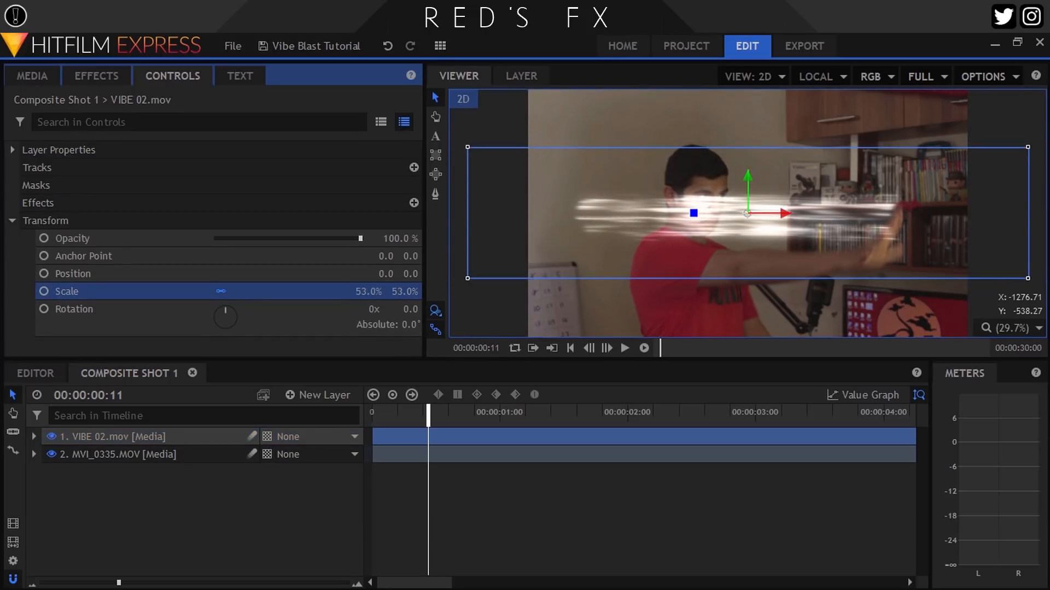
Review the hand thrust frame by frame and shift the VIBE 02.mov layer to start at about frame 7
{"action": "left_click", "coordinate": [392, 410]}
{"action": "left_click", "coordinate": [607, 348]}
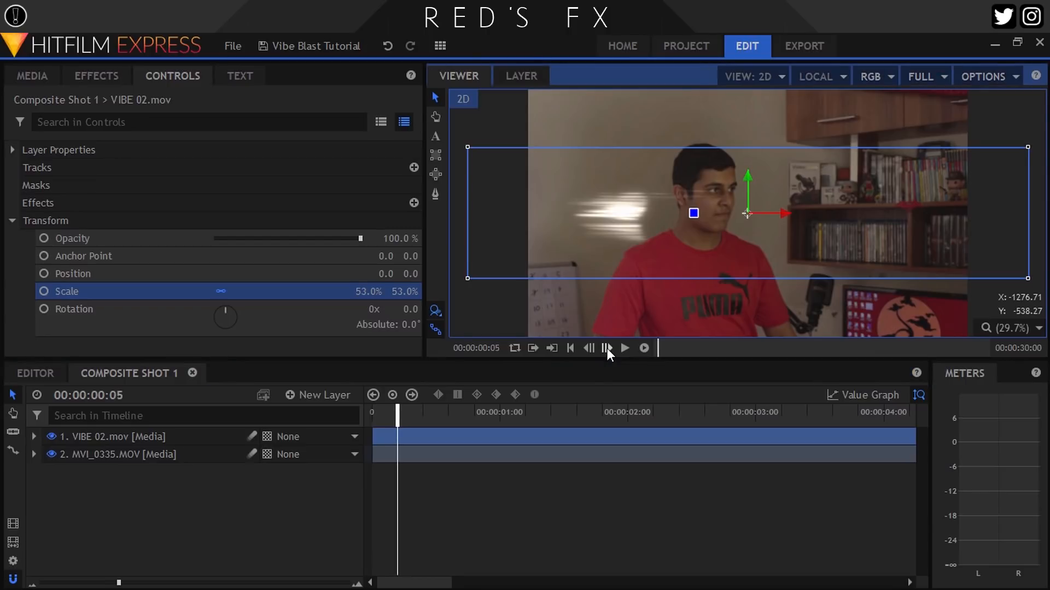
{"action": "left_click", "coordinate": [607, 349]}
{"action": "left_click", "coordinate": [607, 349]}
{"action": "left_click", "coordinate": [606, 348]}
{"action": "left_click", "coordinate": [607, 348]}
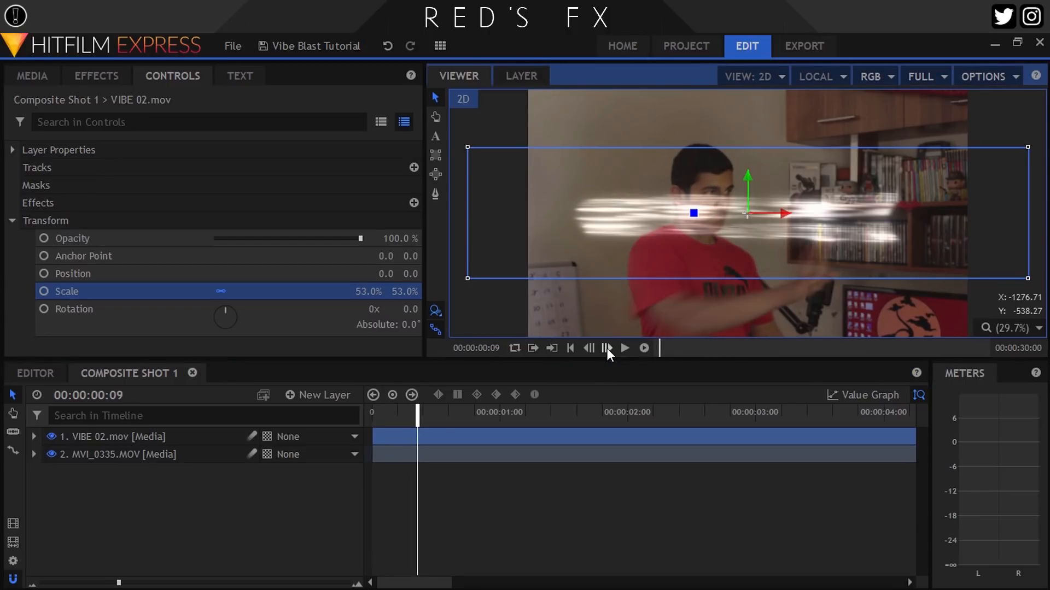
{"action": "left_click", "coordinate": [606, 349]}
{"action": "left_click", "coordinate": [607, 349]}
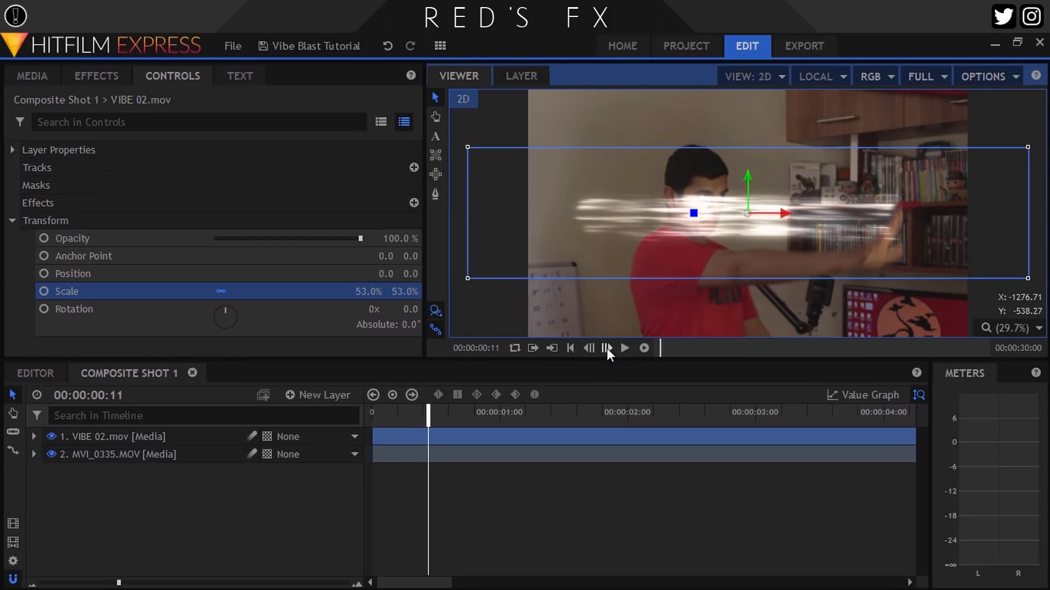
{"action": "left_click_drag", "start_coordinate": [393, 436], "coordinate": [431, 435]}
Place the blast in front of the hand at position 1338.9, -104.2 at frame 11 and enable Position keyframing
{"action": "left_click_drag", "start_coordinate": [750, 214], "coordinate": [1048, 243]}
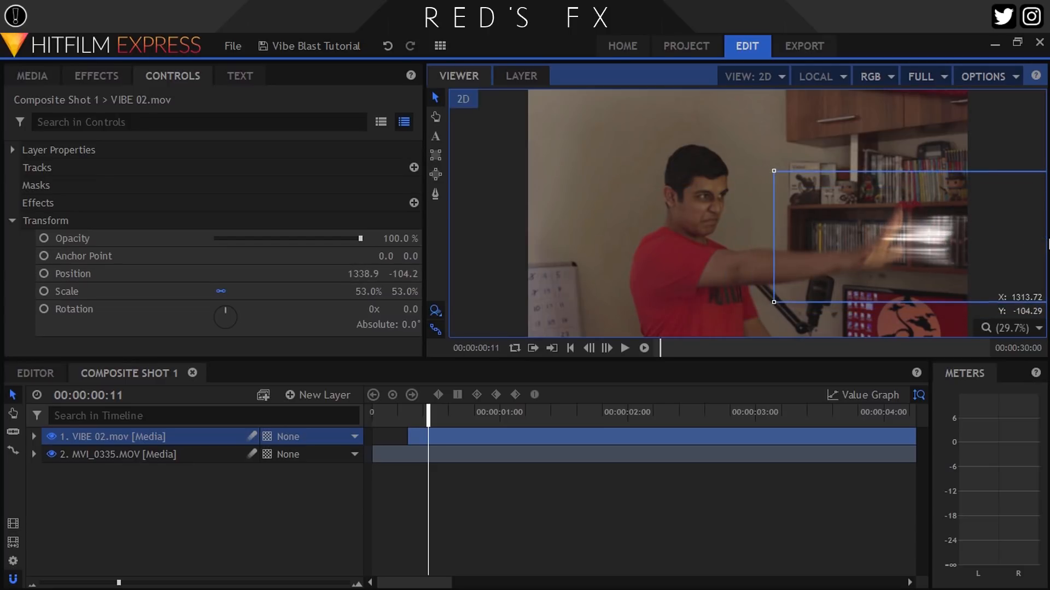
{"action": "left_click", "coordinate": [80, 276]}
{"action": "left_click", "coordinate": [44, 273]}
Keyframe the blast's position to follow the hand through frame 20, ending at about 1348.8, -32.3
{"action": "left_click", "coordinate": [605, 348]}
{"action": "left_click", "coordinate": [604, 348]}
{"action": "left_click_drag", "start_coordinate": [939, 300], "coordinate": [912, 225]}
{"action": "left_click", "coordinate": [606, 348]}
{"action": "left_click", "coordinate": [606, 348]}
{"action": "left_click", "coordinate": [606, 348]}
{"action": "left_click", "coordinate": [605, 348]}
{"action": "left_click", "coordinate": [606, 349]}
{"action": "left_click", "coordinate": [606, 348]}
{"action": "left_click", "coordinate": [606, 349]}
{"action": "left_click", "coordinate": [606, 348]}
{"action": "left_click", "coordinate": [606, 348]}
{"action": "left_click", "coordinate": [605, 348]}
{"action": "left_click", "coordinate": [606, 349]}
{"action": "left_click", "coordinate": [605, 349]}
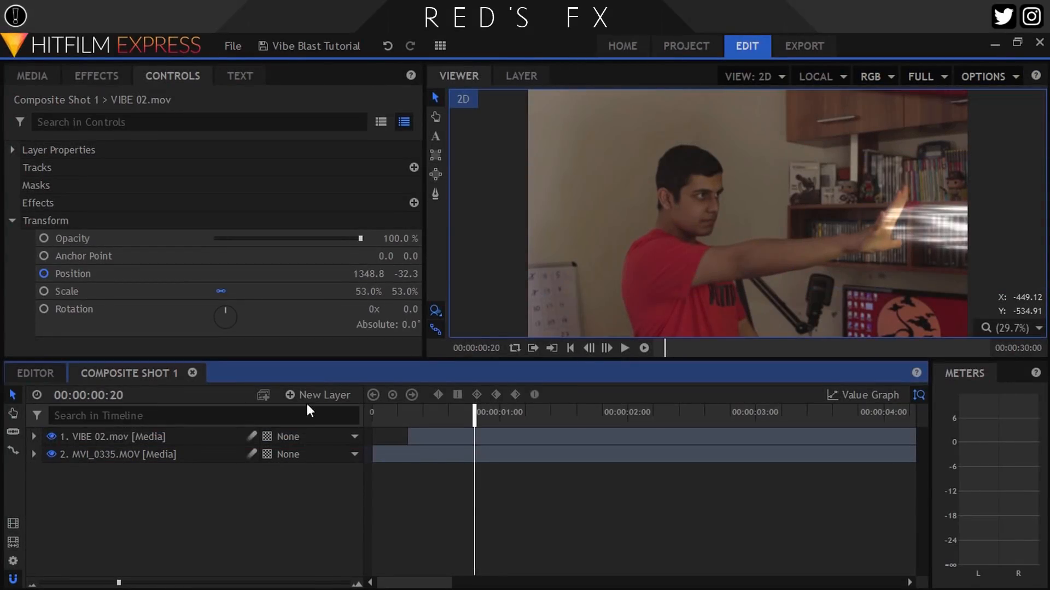
Create a new 1920 by 1080 black plane layer named New Plane 1
{"action": "left_click", "coordinate": [320, 395]}
{"action": "left_click", "coordinate": [317, 423]}
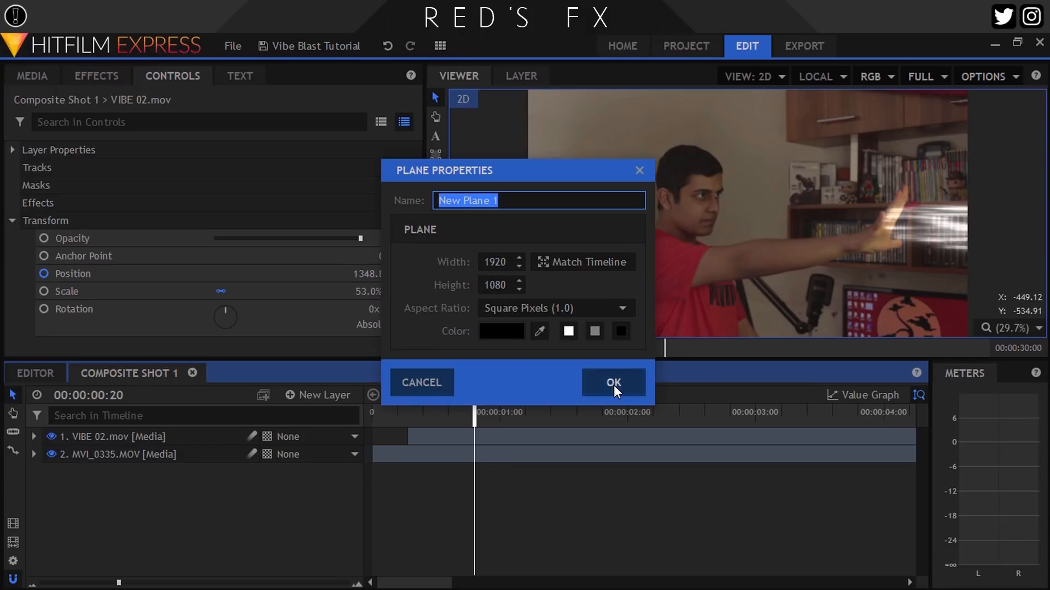
{"action": "left_click", "coordinate": [614, 383]}
Hide New Plane 1 and make it start at frame 10, as the hand extends
{"action": "left_click", "coordinate": [409, 410]}
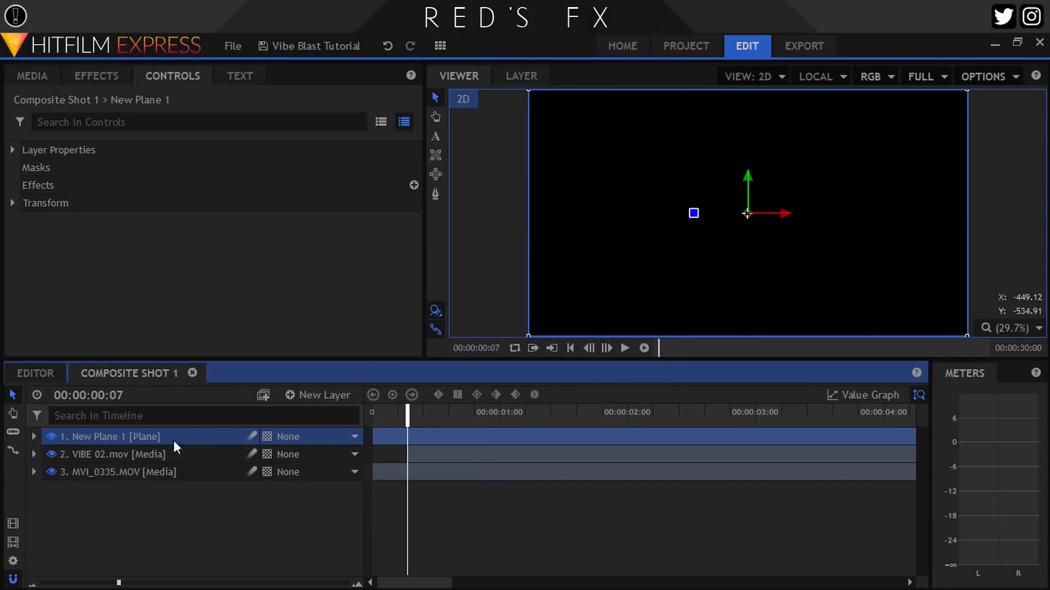
{"action": "left_click", "coordinate": [52, 437]}
{"action": "left_click", "coordinate": [606, 348]}
{"action": "left_click", "coordinate": [606, 348]}
{"action": "left_click", "coordinate": [606, 348]}
{"action": "left_click", "coordinate": [607, 348]}
{"action": "left_click", "coordinate": [590, 348]}
{"action": "left_click_drag", "start_coordinate": [367, 436], "coordinate": [418, 439]}
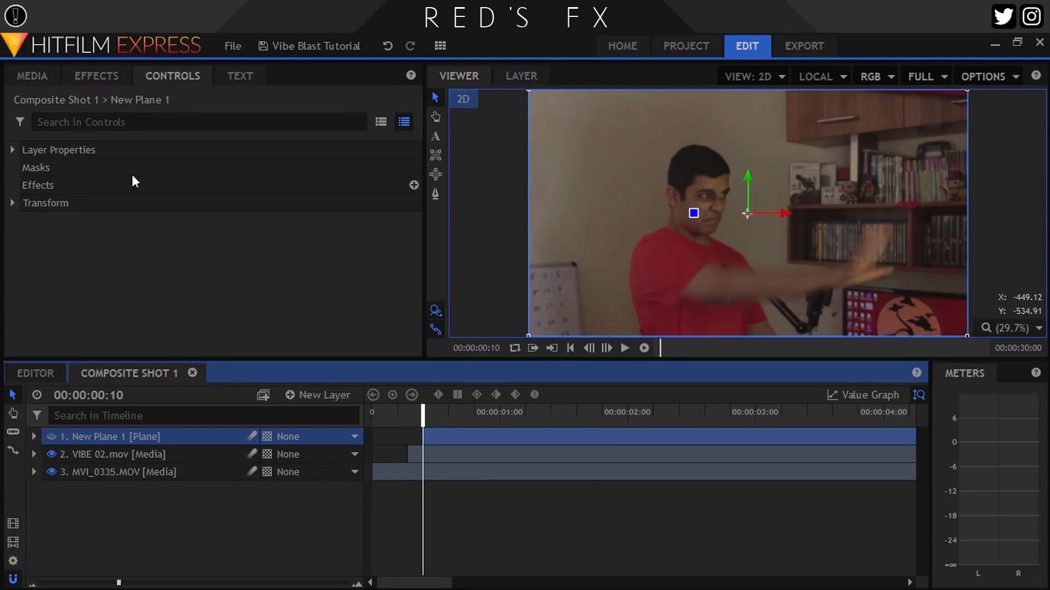
Search the effects for "light" and apply Light Flares to New Plane 1
{"action": "left_click", "coordinate": [86, 76]}
{"action": "left_click", "coordinate": [87, 103]}
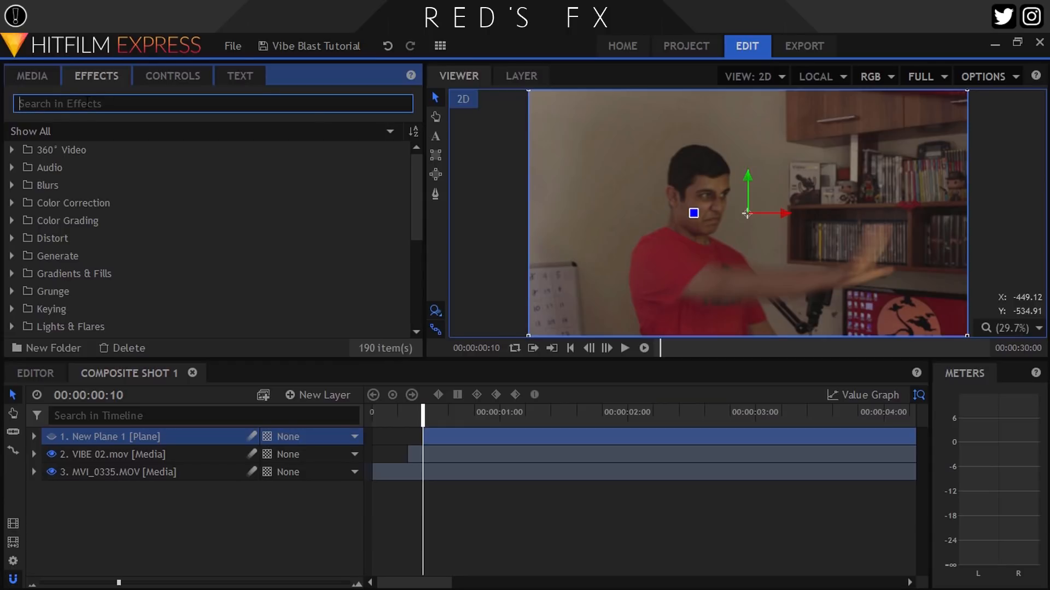
{"action": "type", "text": "light"}
{"action": "scroll", "coordinate": [110, 325], "scroll_direction": "down", "scroll_amount": 2}
{"action": "left_click_drag", "start_coordinate": [82, 272], "coordinate": [129, 436]}
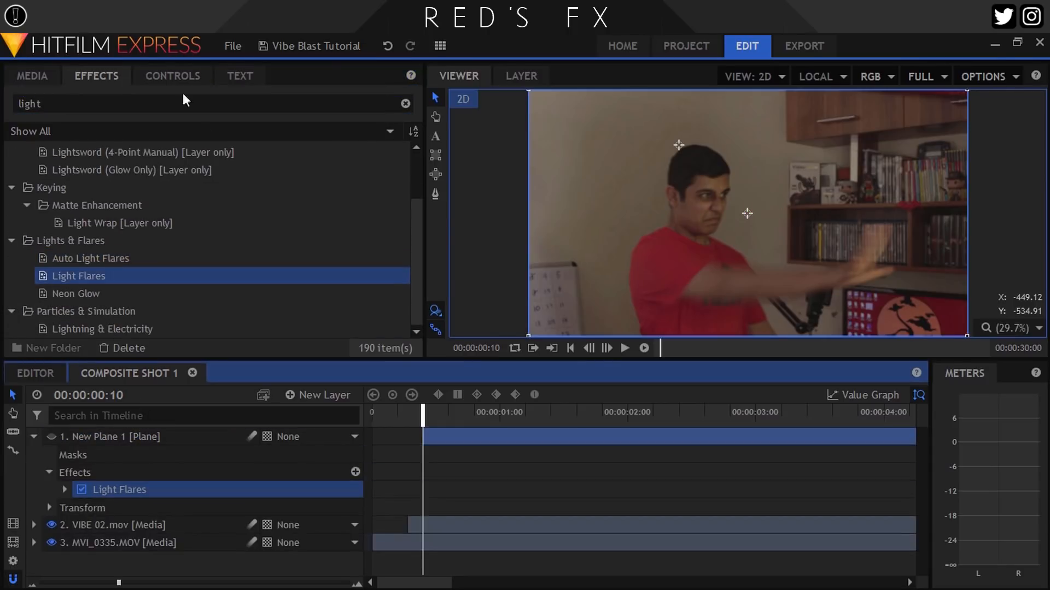
Make New Plane 1 visible again and set its blend mode to Add
{"action": "left_click", "coordinate": [173, 76]}
{"action": "left_click", "coordinate": [34, 437]}
{"action": "right_click", "coordinate": [125, 436]}
{"action": "mouse_move", "coordinate": [174, 67]}
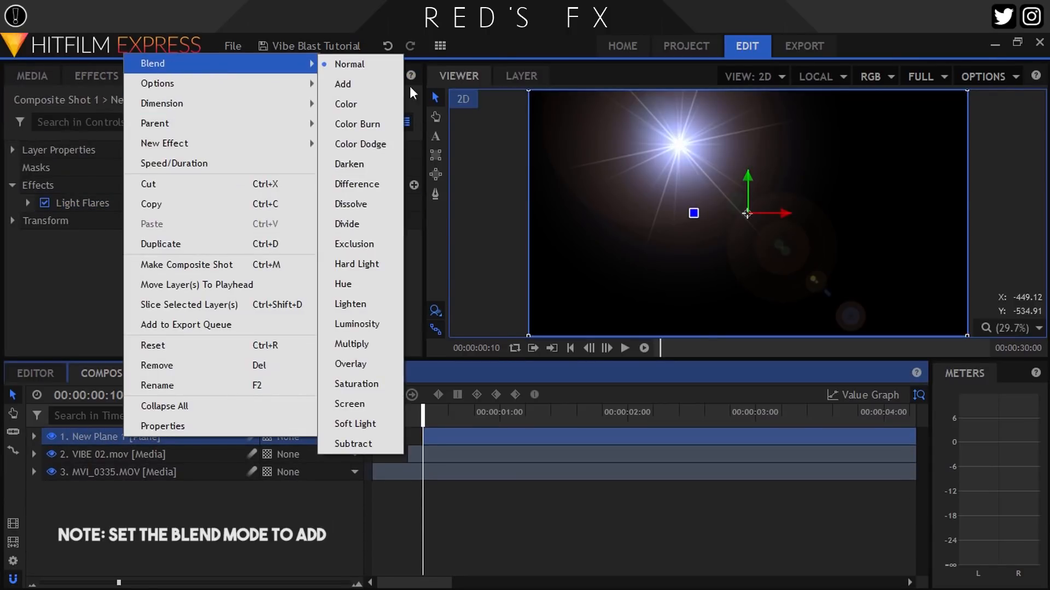
{"action": "left_click", "coordinate": [370, 90]}
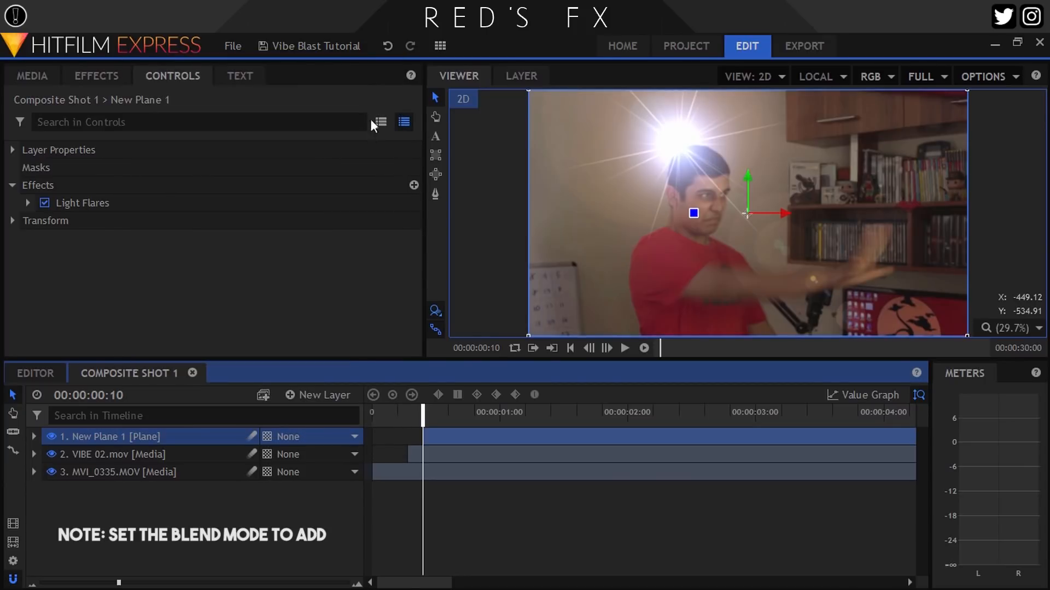
Set the flare type to Digital Stripe and move its hotspot beside the back of the man's head
{"action": "left_click", "coordinate": [28, 205]}
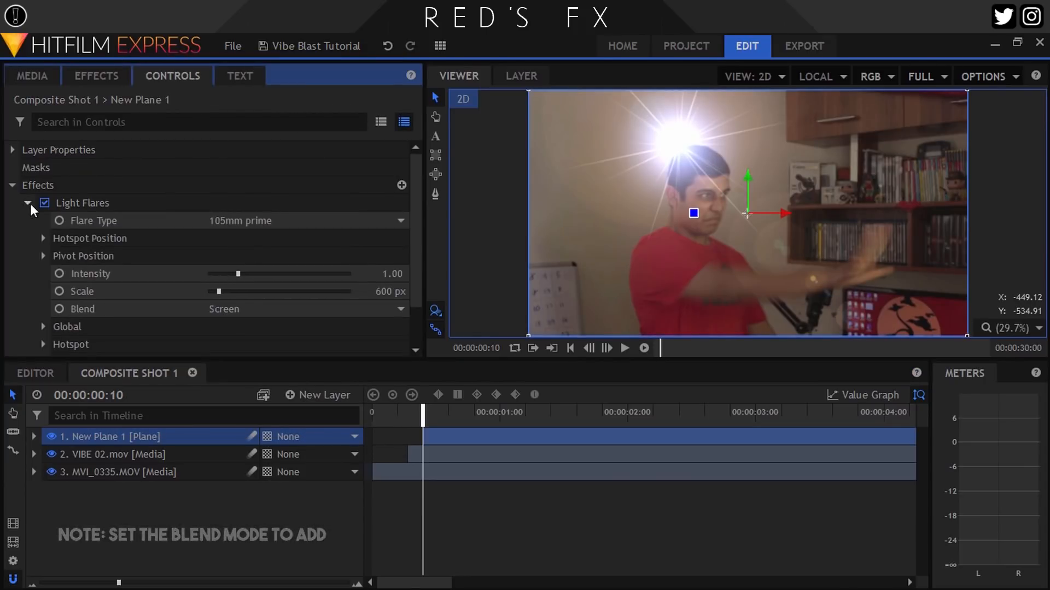
{"action": "left_click", "coordinate": [250, 227]}
{"action": "left_click", "coordinate": [290, 483]}
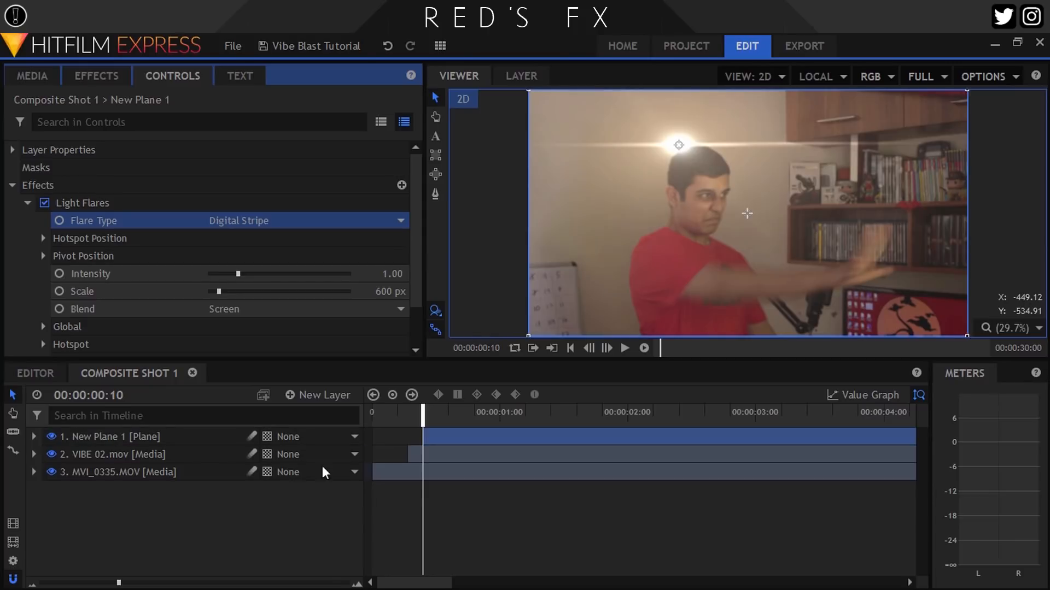
{"action": "left_click_drag", "start_coordinate": [681, 154], "coordinate": [661, 175]}
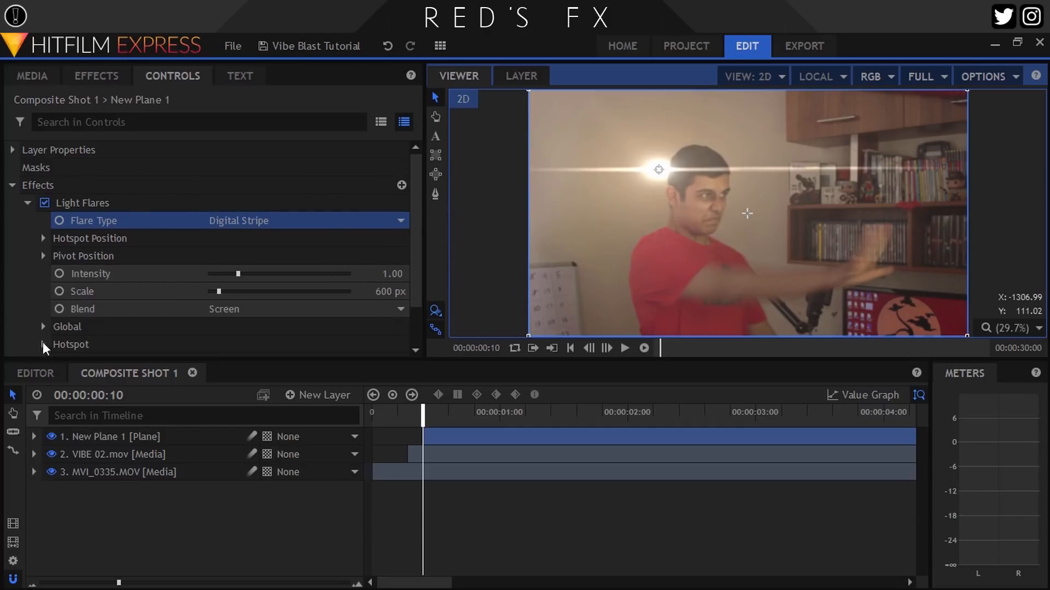
Set the flare's global Saturation to 2.00 and Hue Shift to 173° for a blue tint
{"action": "left_click", "coordinate": [51, 326]}
{"action": "left_click_drag", "start_coordinate": [415, 238], "coordinate": [418, 279]}
{"action": "left_click", "coordinate": [313, 303]}
{"action": "left_click_drag", "start_coordinate": [343, 322], "coordinate": [360, 322]}
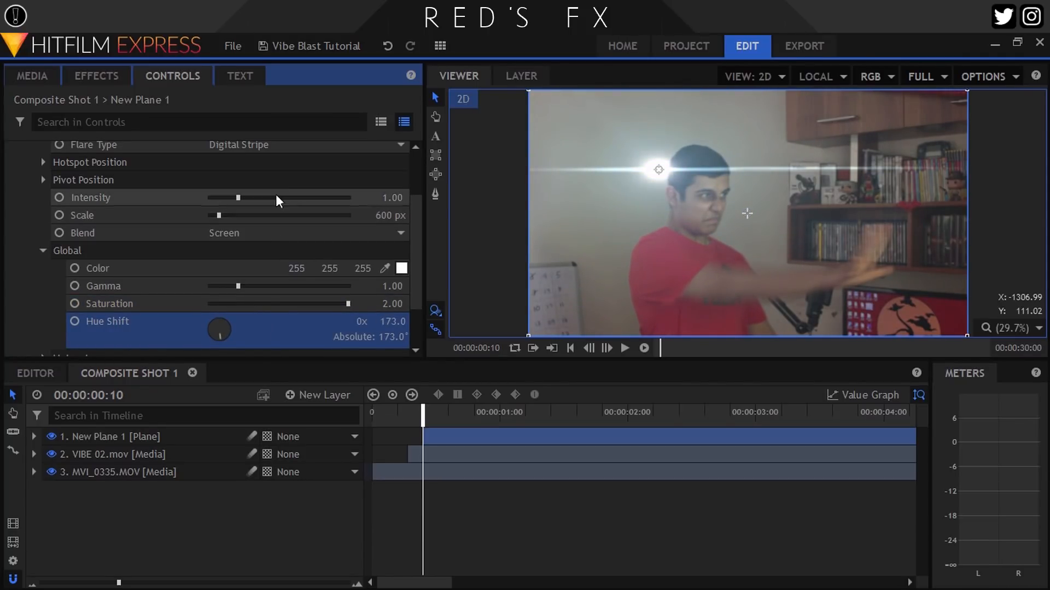
Keyframe the flare's Intensity at 0 on frame 10 and 2 on frame 11
{"action": "left_click_drag", "start_coordinate": [222, 199], "coordinate": [198, 201]}
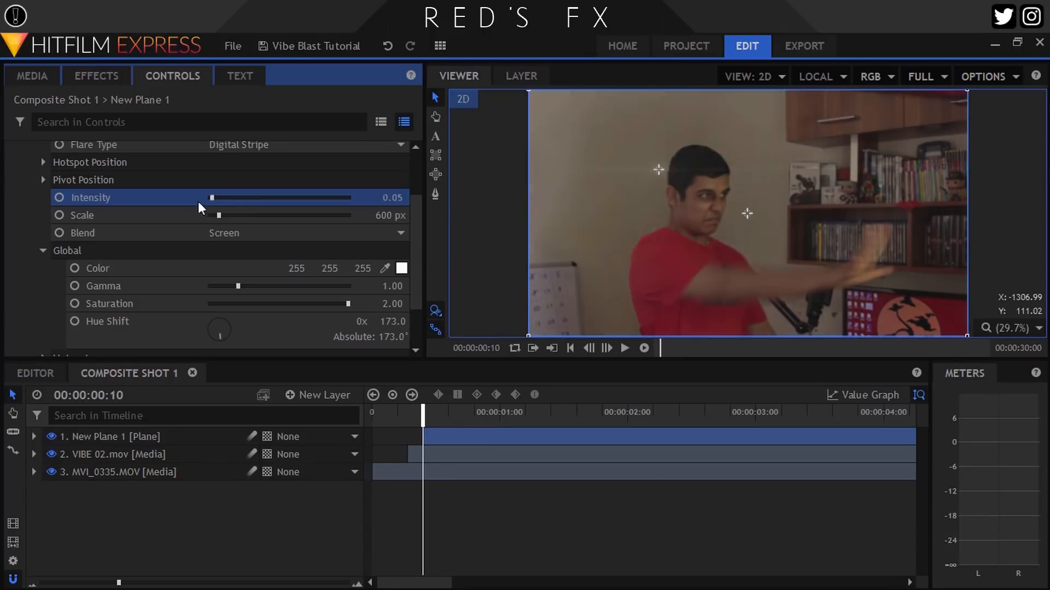
{"action": "left_click", "coordinate": [61, 197]}
{"action": "left_click", "coordinate": [607, 348]}
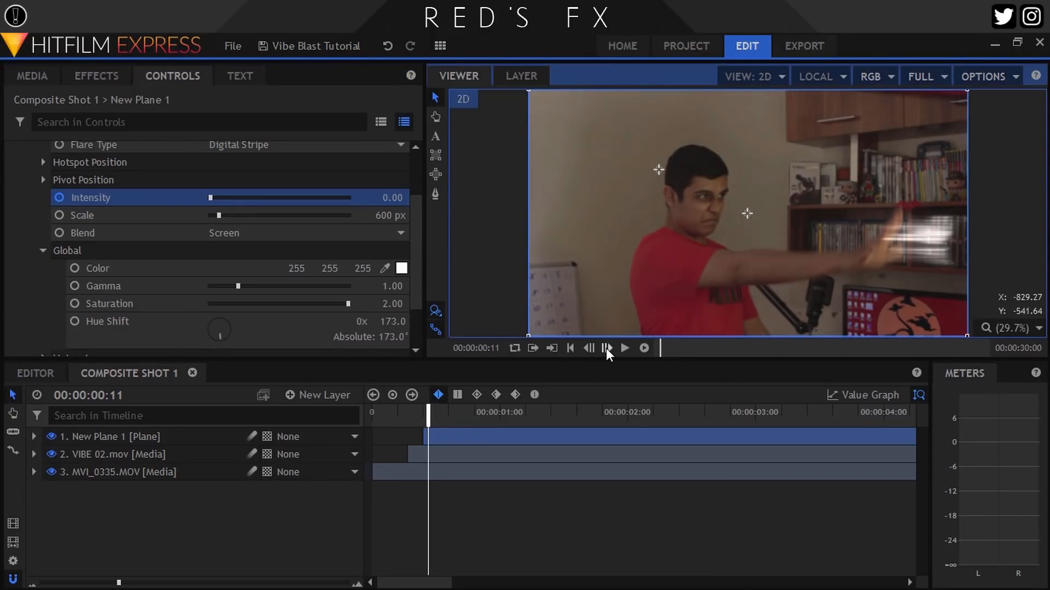
{"action": "left_click", "coordinate": [389, 198]}
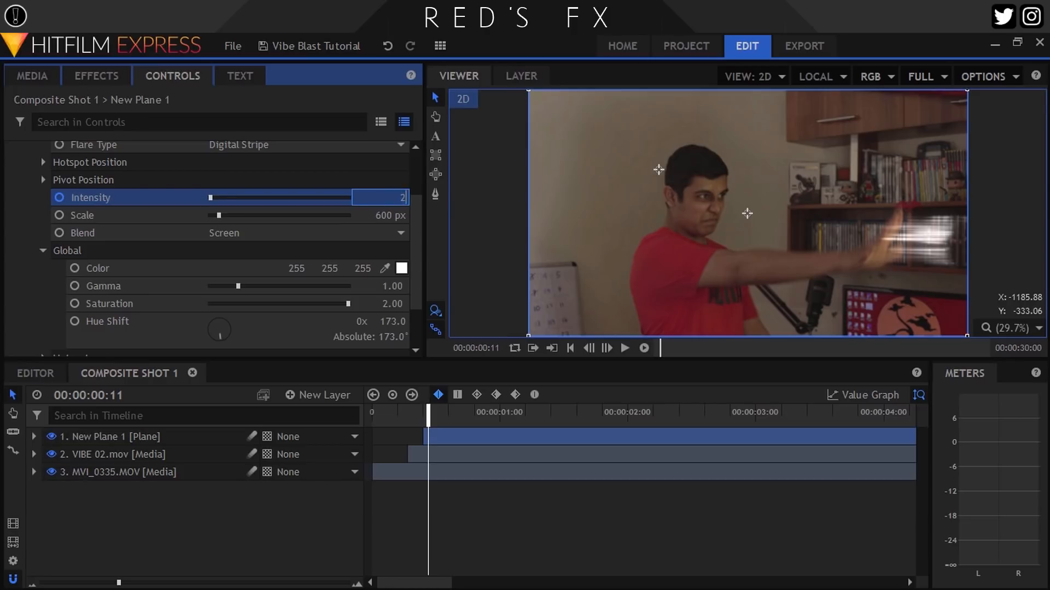
{"action": "type", "text": "2"}
{"action": "key", "text": "Return"}
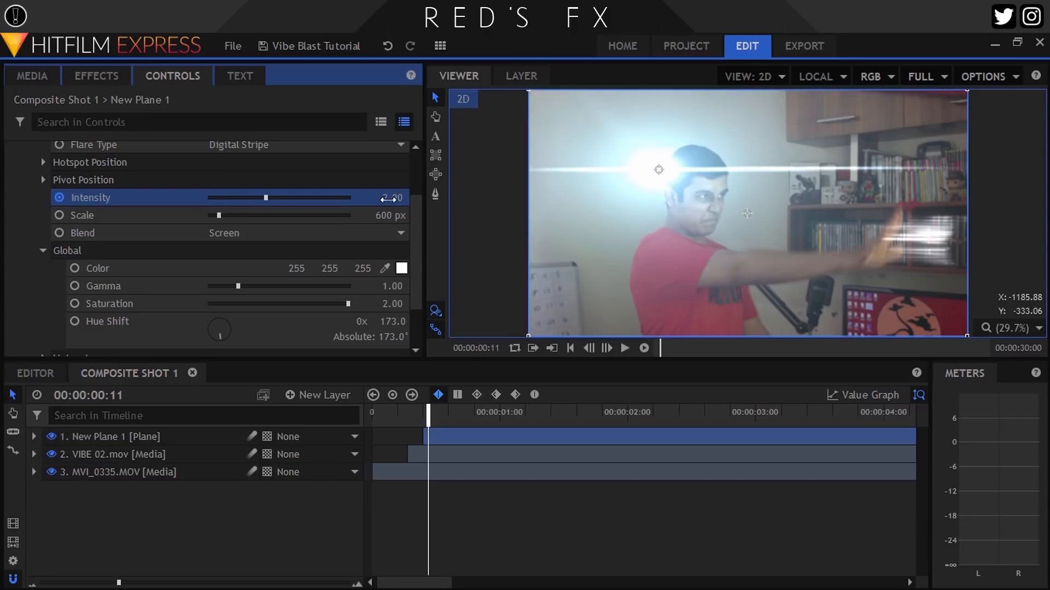
Add an Intensity keyframe of 0 at frame 16 to fade the flare out
{"action": "left_click", "coordinate": [606, 348]}
{"action": "left_click", "coordinate": [606, 348]}
{"action": "left_click", "coordinate": [607, 349]}
{"action": "left_click", "coordinate": [606, 348]}
{"action": "left_click", "coordinate": [606, 348]}
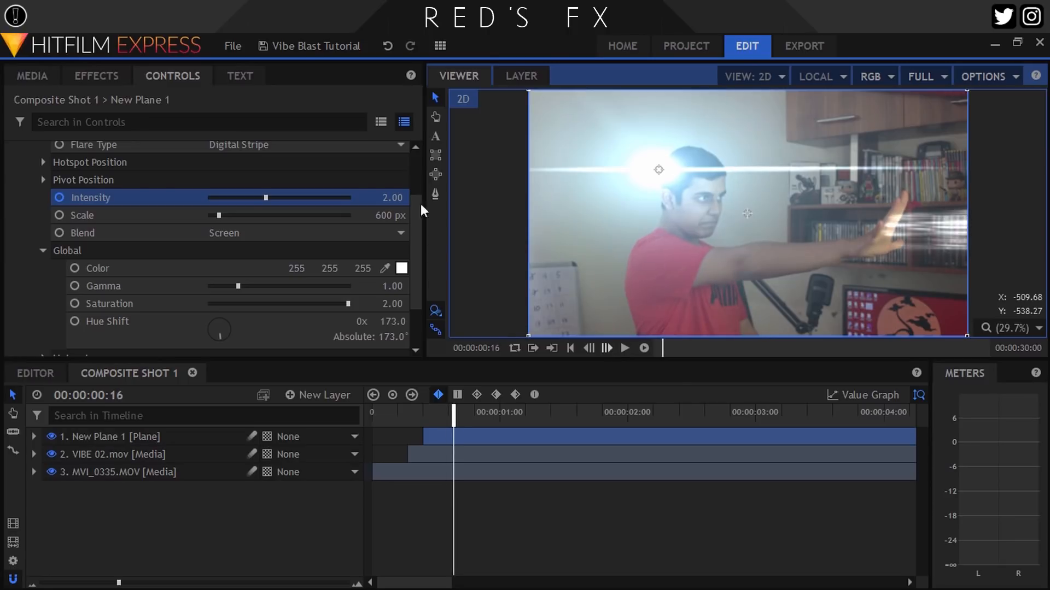
{"action": "left_click", "coordinate": [393, 197]}
{"action": "key", "text": "Return"}
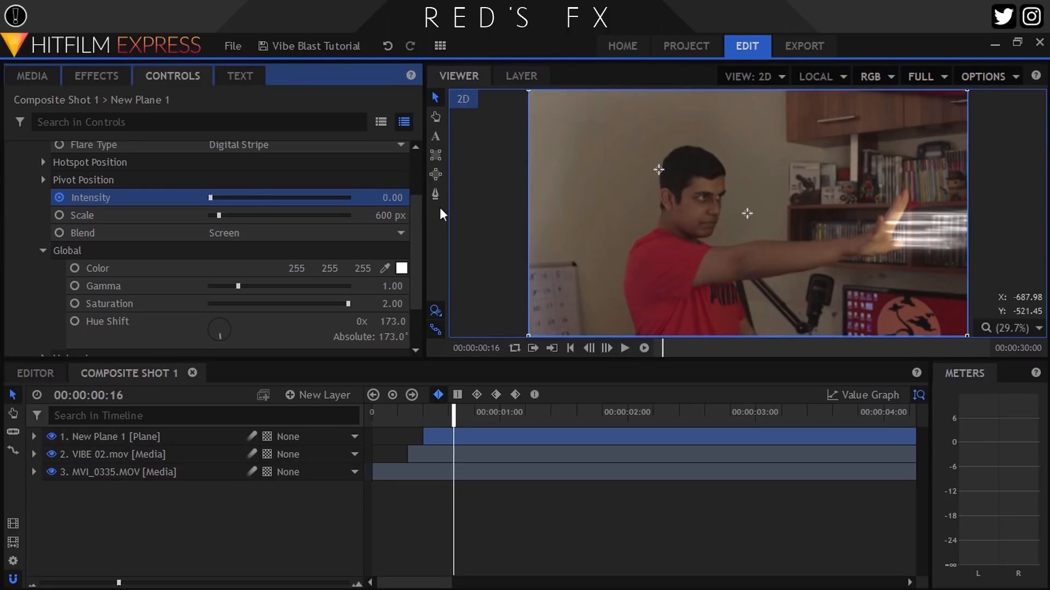
At frame 13, move the flare's hotspot onto the palm and its pivot point onto the forearm near the wrist
{"action": "left_click", "coordinate": [438, 413]}
{"action": "left_click_drag", "start_coordinate": [658, 169], "coordinate": [895, 223]}
{"action": "left_click_drag", "start_coordinate": [747, 213], "coordinate": [860, 247]}
{"action": "scroll", "coordinate": [860, 248], "scroll_direction": "up", "scroll_amount": 2}
{"action": "scroll", "coordinate": [56, 247], "scroll_direction": "up", "scroll_amount": 1}
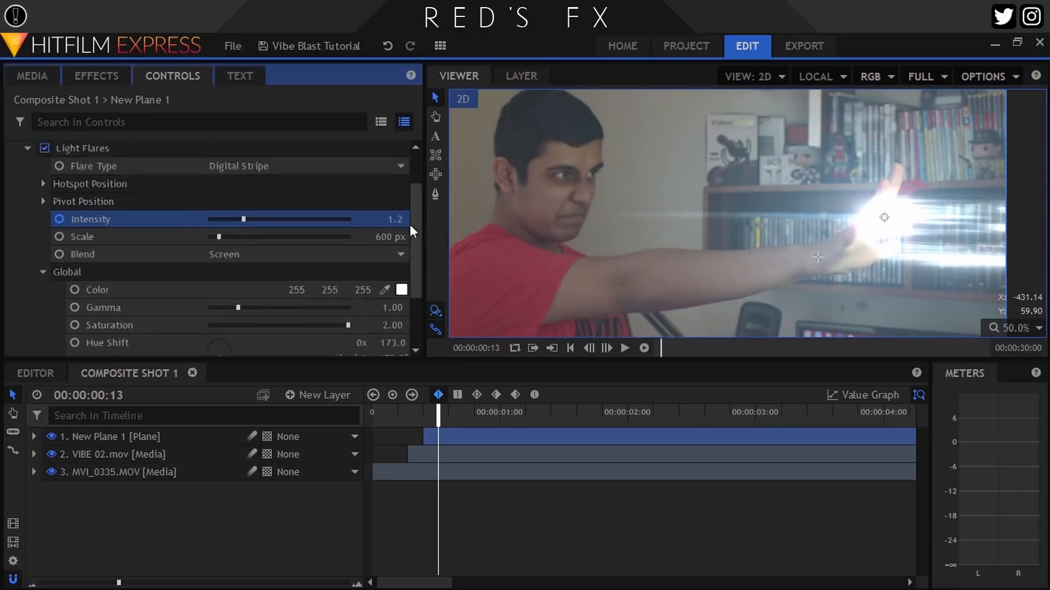
Keyframe the flare's hotspot center to follow the hand, using 618.8, -126.1 at frame 11 and 639.5, -47.9 at frame 14
{"action": "scroll", "coordinate": [44, 284], "scroll_direction": "down", "scroll_amount": 4}
{"action": "left_click", "coordinate": [43, 300]}
{"action": "scroll", "coordinate": [412, 268], "scroll_direction": "up", "scroll_amount": 3}
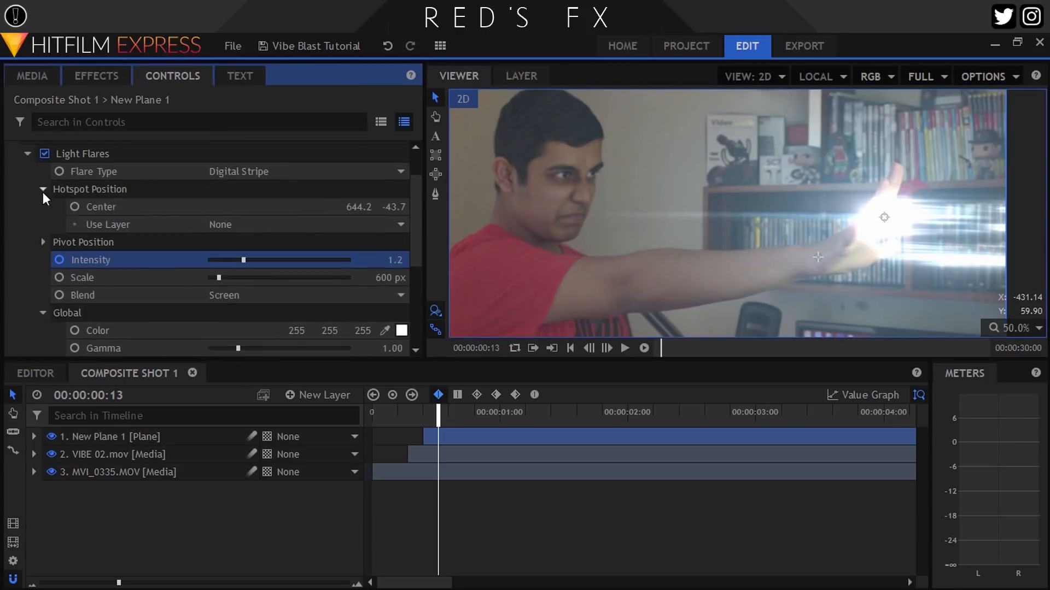
{"action": "left_click", "coordinate": [606, 349]}
{"action": "left_click", "coordinate": [605, 348]}
{"action": "left_click", "coordinate": [589, 348]}
{"action": "left_click", "coordinate": [588, 348]}
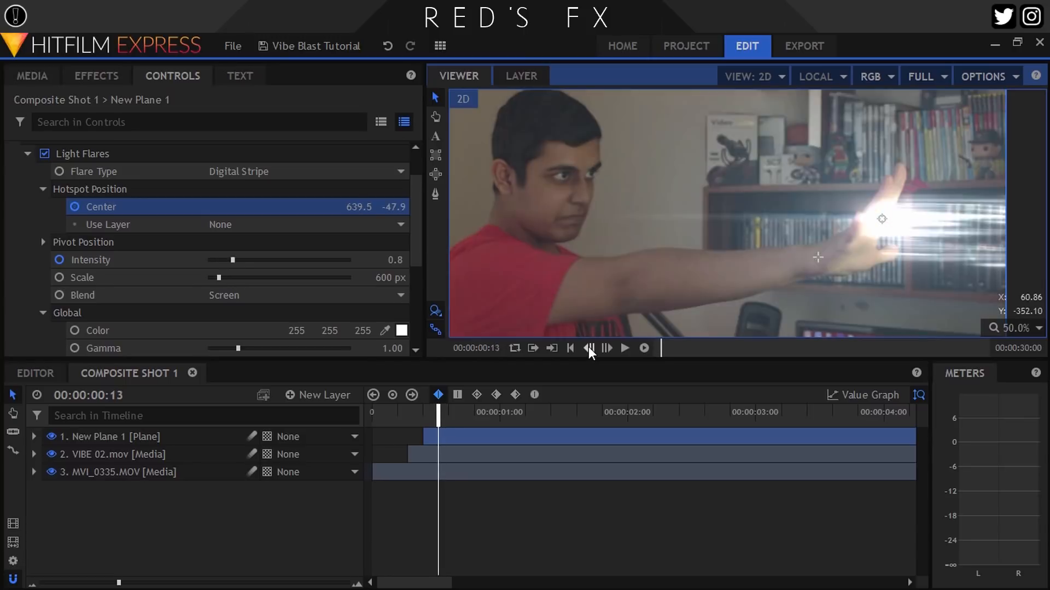
{"action": "left_click", "coordinate": [589, 348]}
{"action": "left_click", "coordinate": [589, 349]}
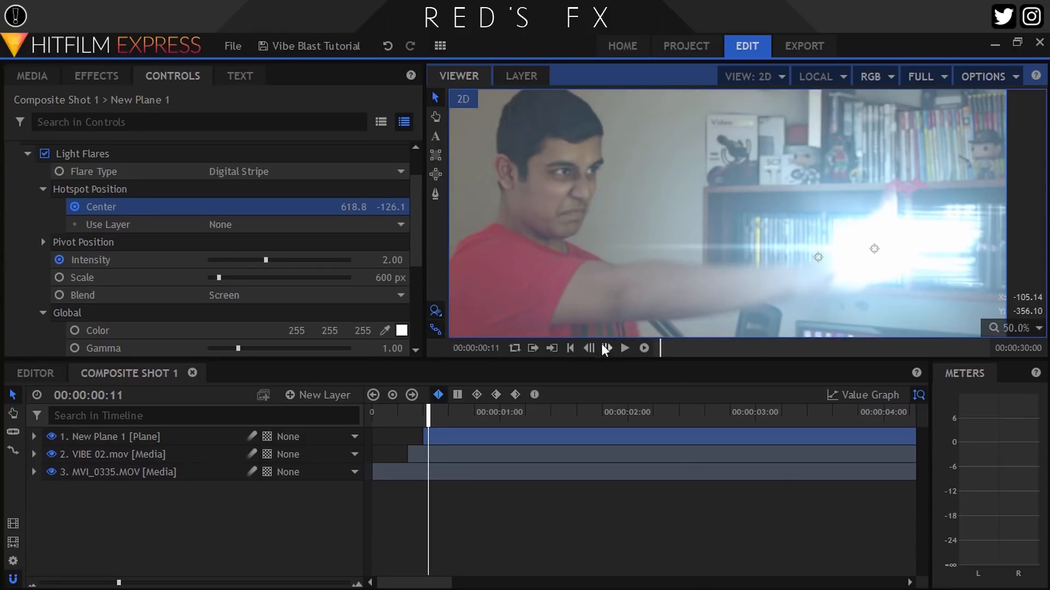
{"action": "left_click", "coordinate": [606, 348]}
{"action": "left_click", "coordinate": [606, 348]}
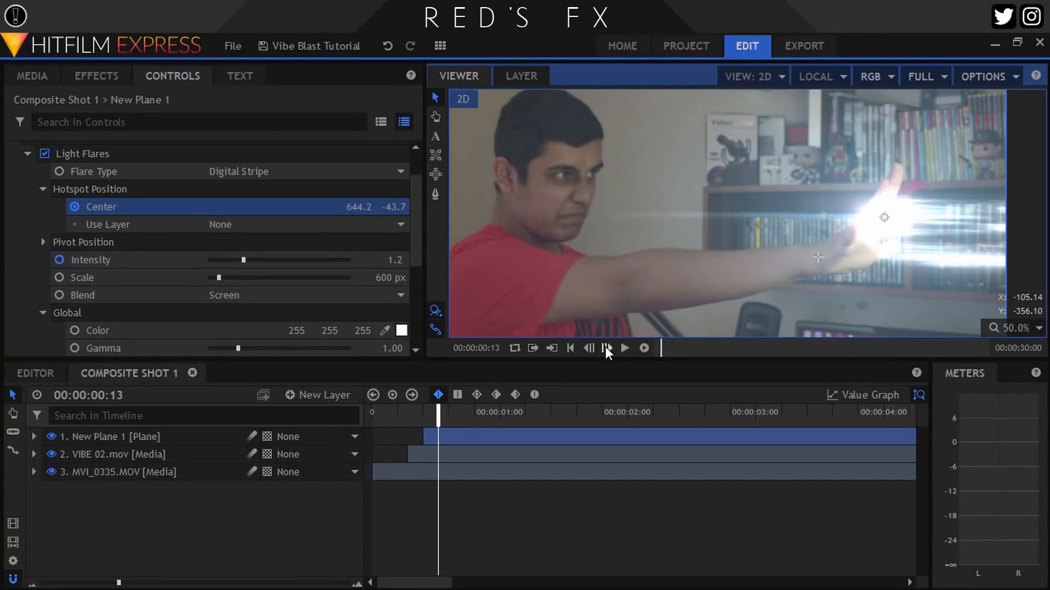
{"action": "left_click", "coordinate": [1036, 332]}
{"action": "left_click", "coordinate": [1004, 505]}
{"action": "scroll", "coordinate": [39, 216], "scroll_direction": "up", "scroll_amount": 3}
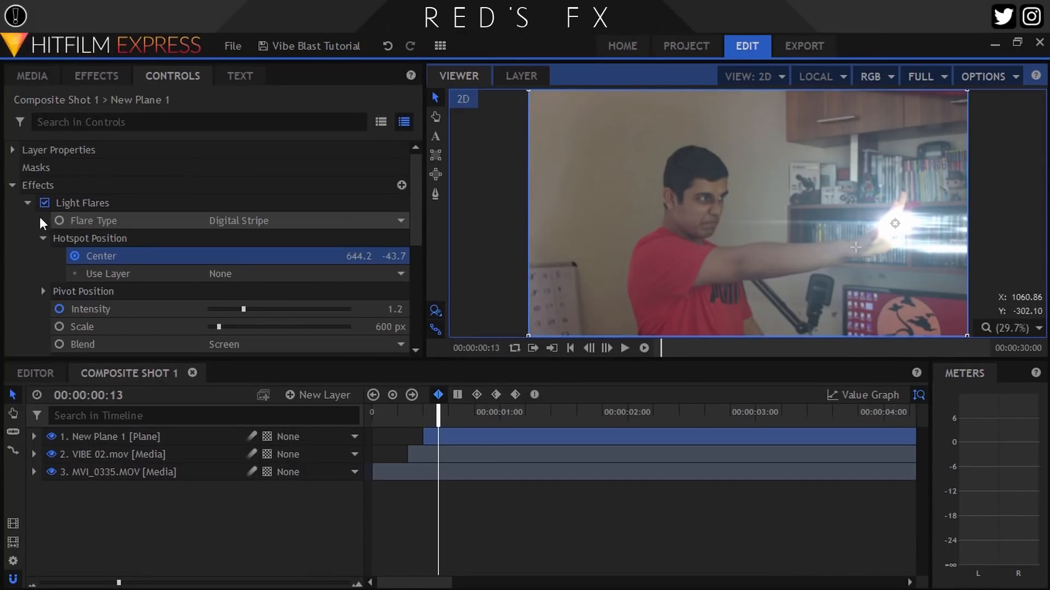
Add a new grade layer above the flare plane and apply the Curves effect to it
{"action": "left_click", "coordinate": [12, 185]}
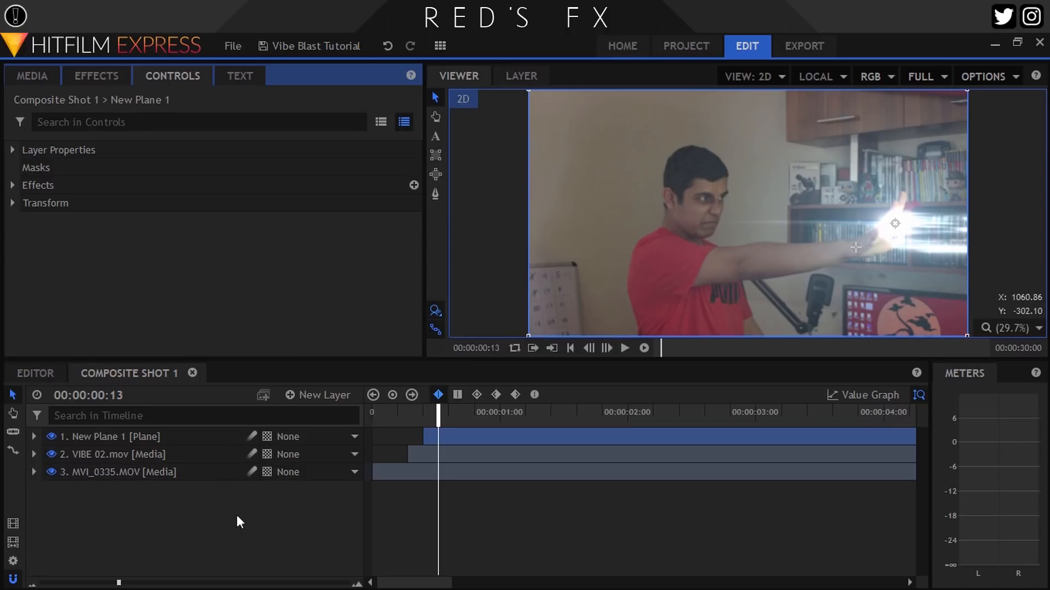
{"action": "left_click", "coordinate": [320, 395]}
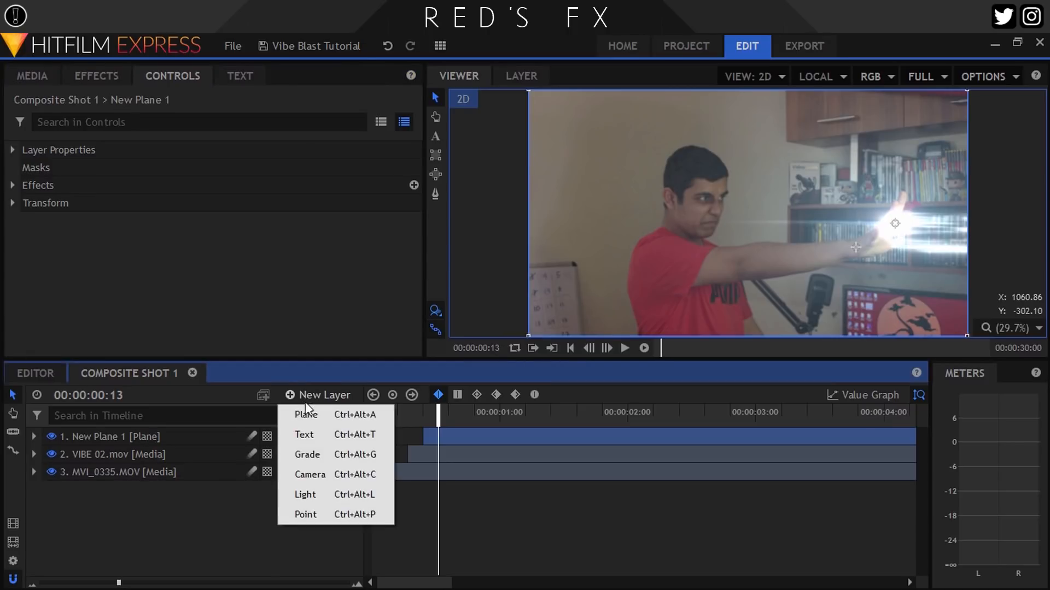
{"action": "left_click", "coordinate": [322, 455]}
{"action": "left_click", "coordinate": [97, 76]}
{"action": "left_click", "coordinate": [82, 105]}
{"action": "double_click", "coordinate": [83, 104]}
{"action": "type", "text": "curv"}
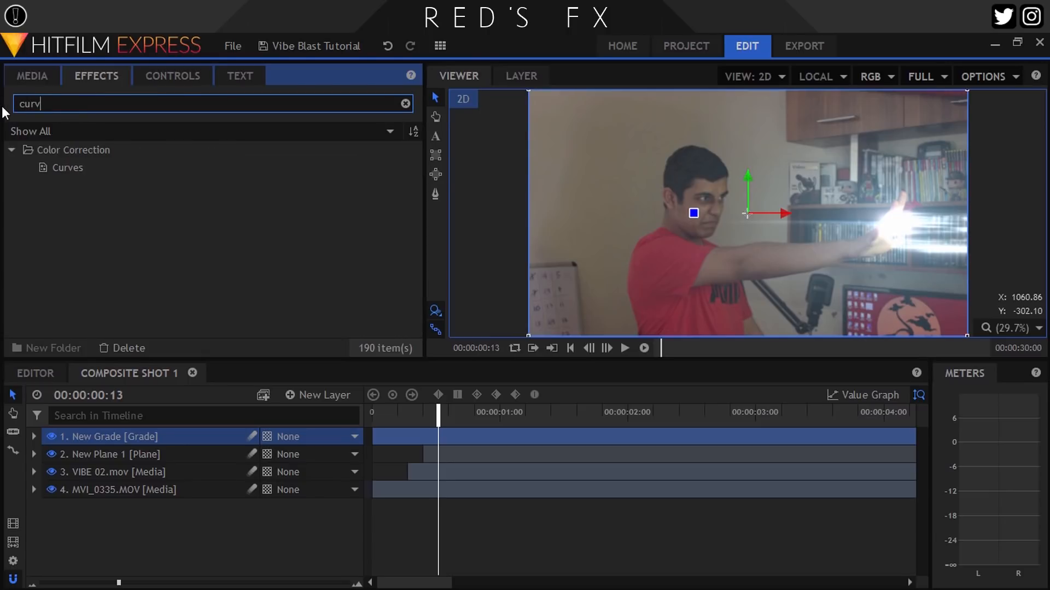
{"action": "left_click_drag", "start_coordinate": [61, 167], "coordinate": [127, 440]}
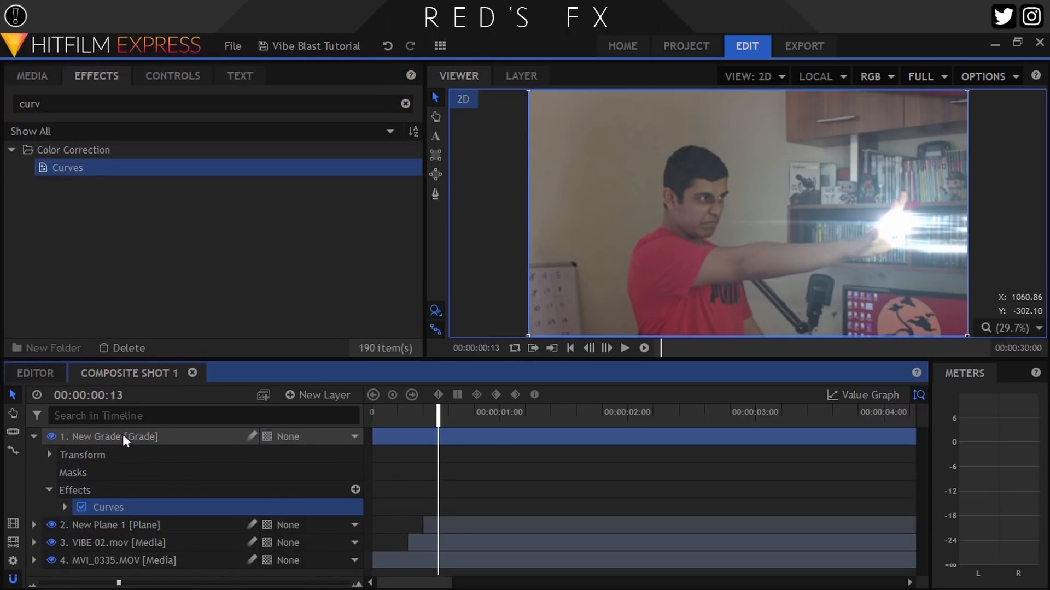
Raise the midpoint of the grade layer's RGB curve to brighten the whole image
{"action": "left_click", "coordinate": [164, 77]}
{"action": "left_click", "coordinate": [27, 221]}
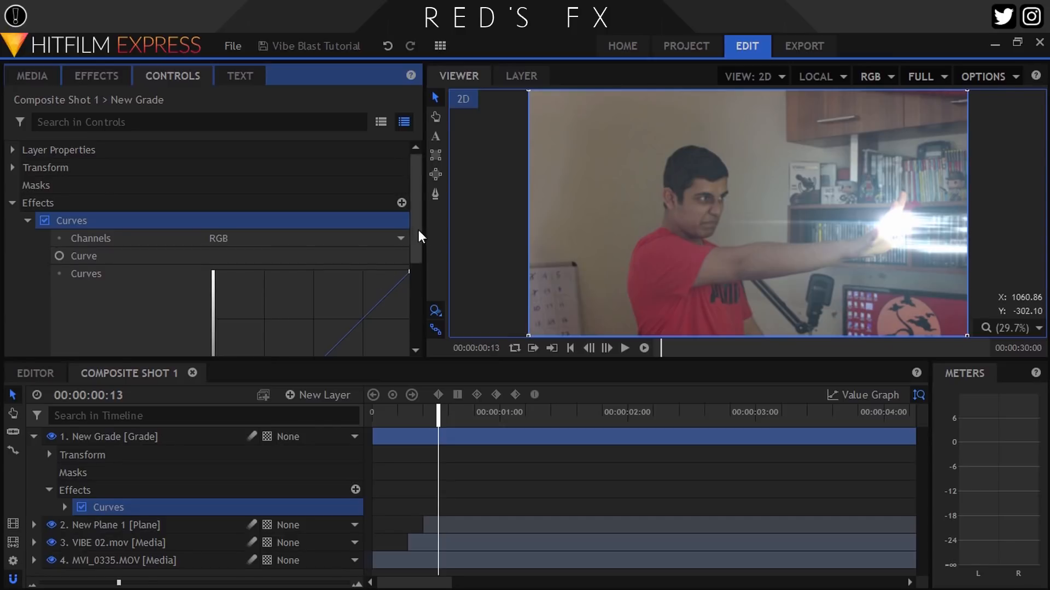
{"action": "scroll", "coordinate": [372, 241], "scroll_direction": "down", "scroll_amount": 4}
{"action": "left_click_drag", "start_coordinate": [307, 295], "coordinate": [281, 264]}
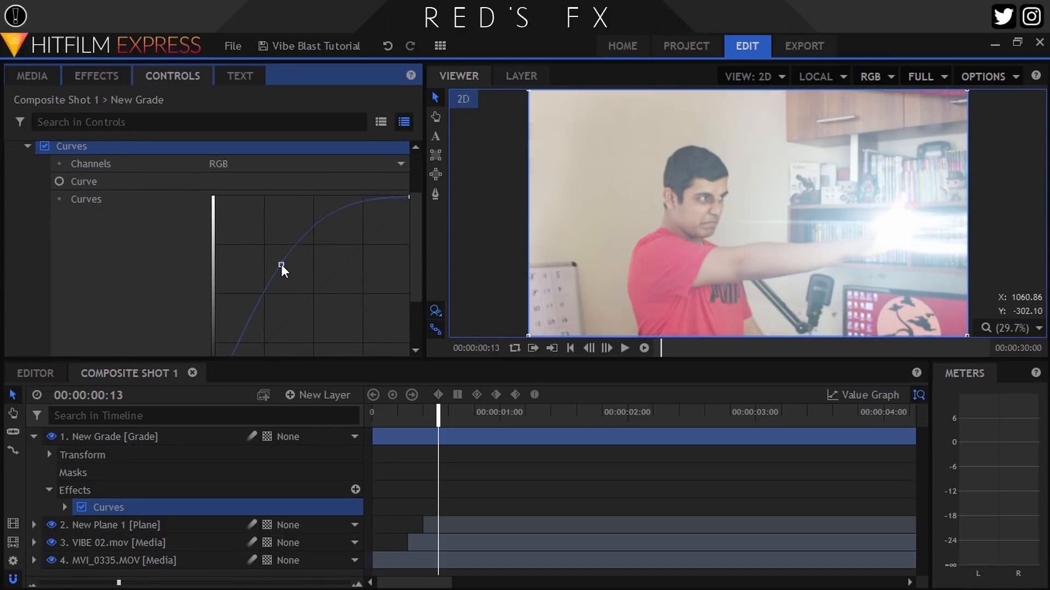
{"action": "left_click", "coordinate": [34, 438]}
{"action": "left_click", "coordinate": [110, 435]}
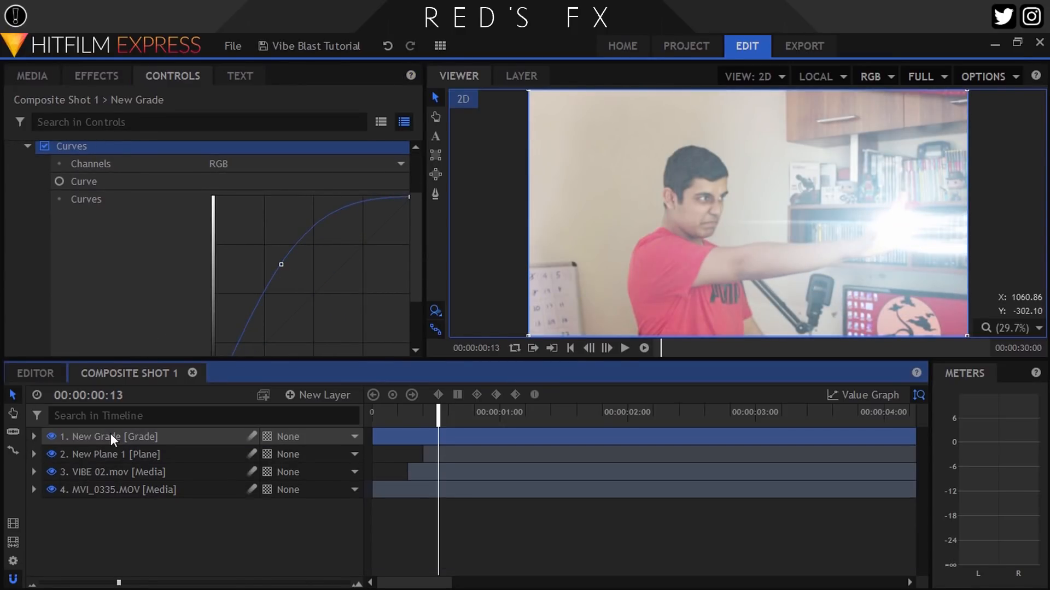
{"action": "left_click", "coordinate": [26, 146]}
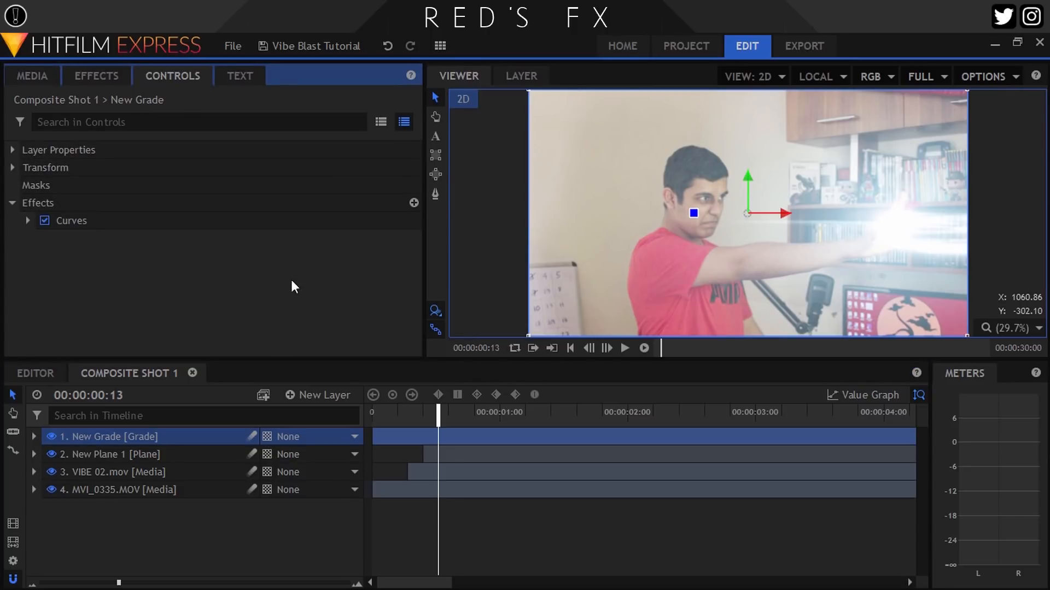
Draw a closed freehand mask on the grade layer around the actor's head, torso and outstretched arm
{"action": "left_click_drag", "start_coordinate": [425, 416], "coordinate": [442, 415]}
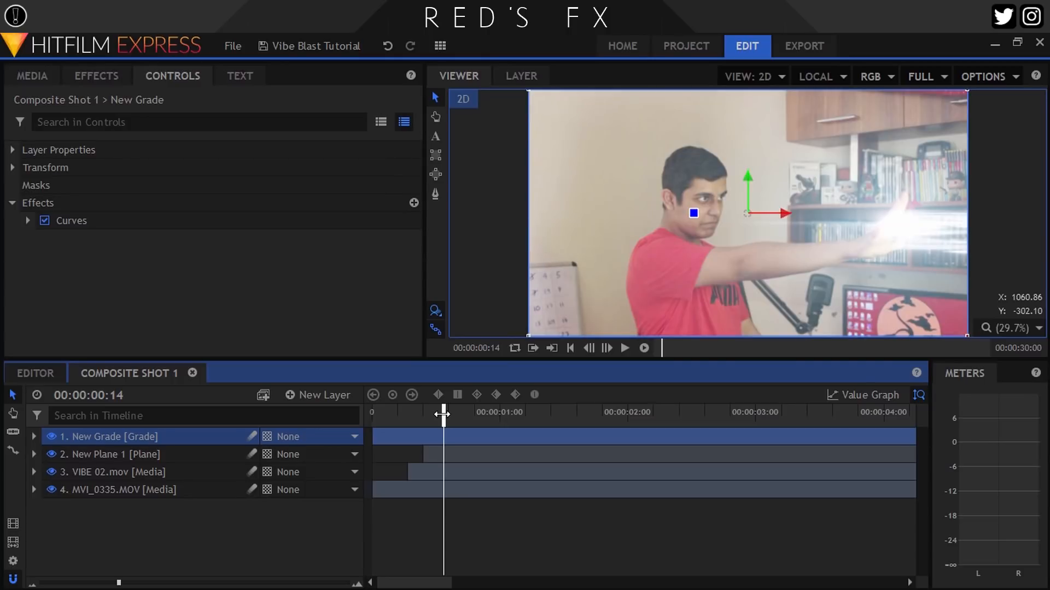
{"action": "left_click", "coordinate": [435, 193]}
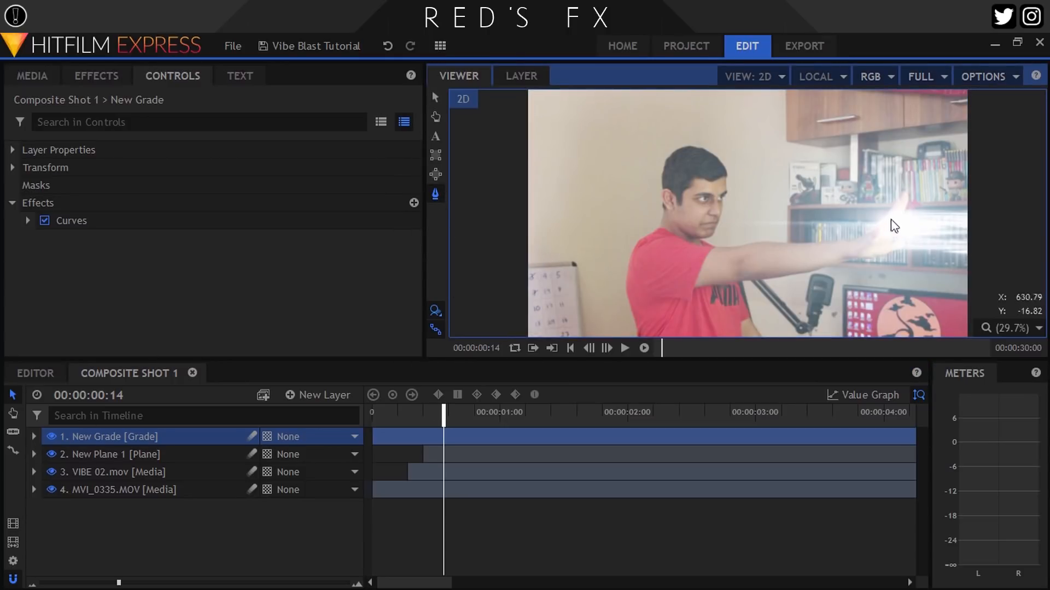
{"action": "left_click", "coordinate": [868, 233]}
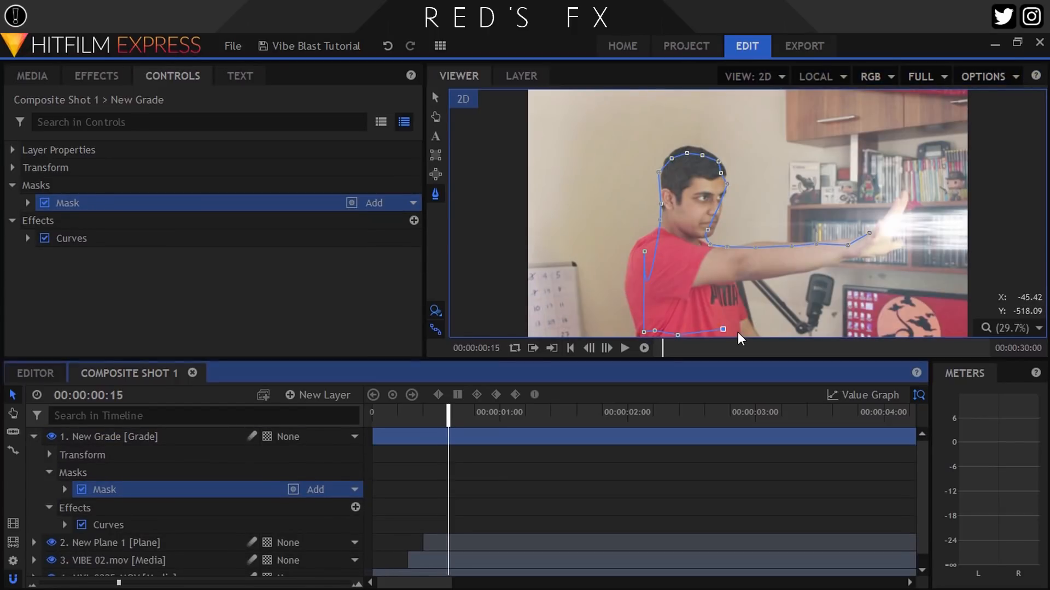
{"action": "left_click", "coordinate": [869, 234]}
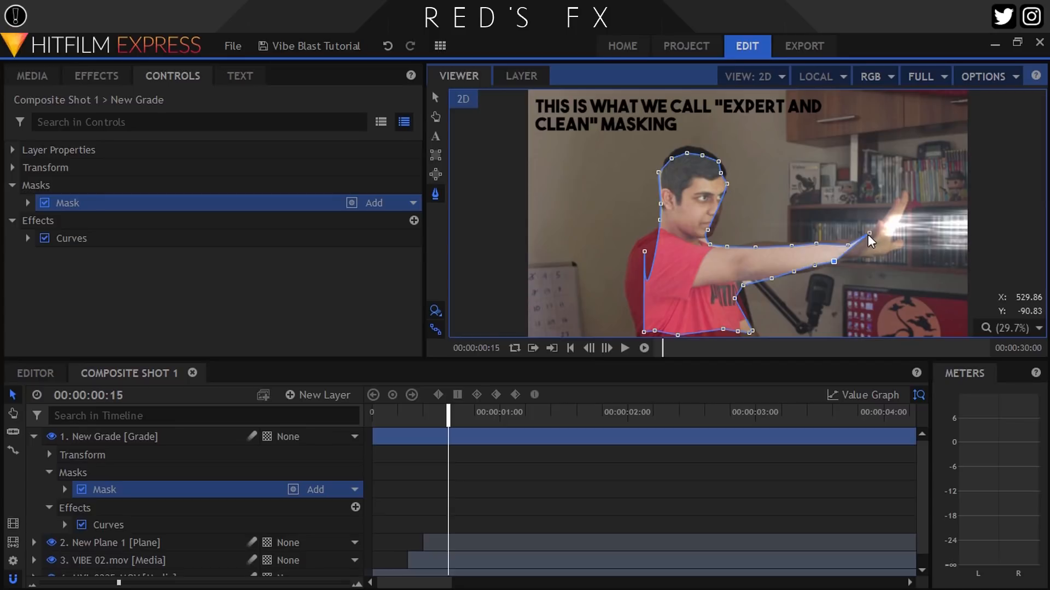
Draw a second closed mask on the grade layer around the bookshelf and the glowing hand
{"action": "left_click", "coordinate": [148, 436]}
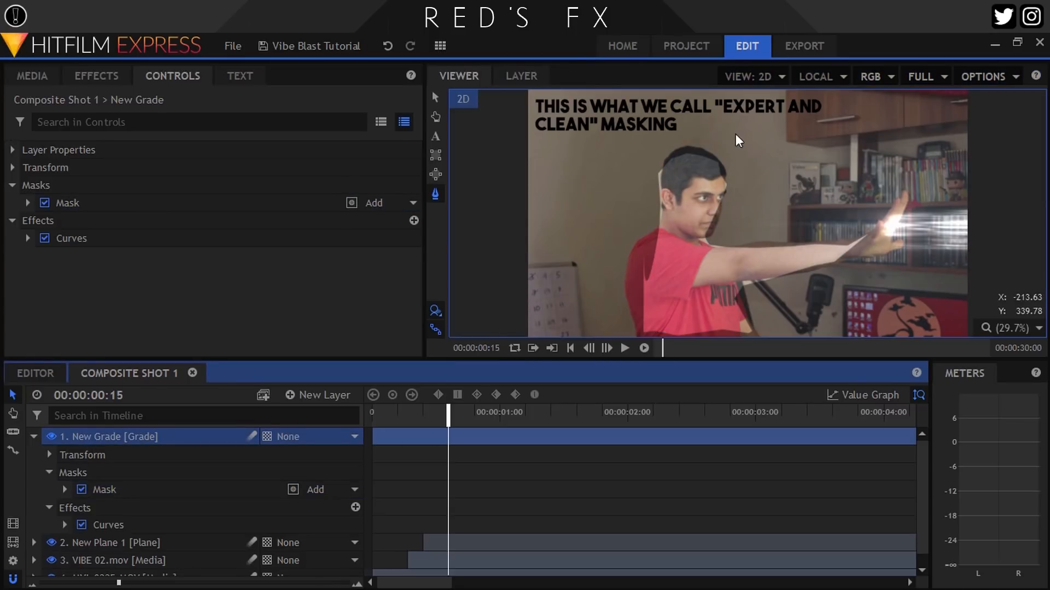
{"action": "left_click", "coordinate": [956, 110]}
{"action": "left_click", "coordinate": [929, 109]}
{"action": "left_click", "coordinate": [867, 116]}
{"action": "left_click", "coordinate": [805, 118]}
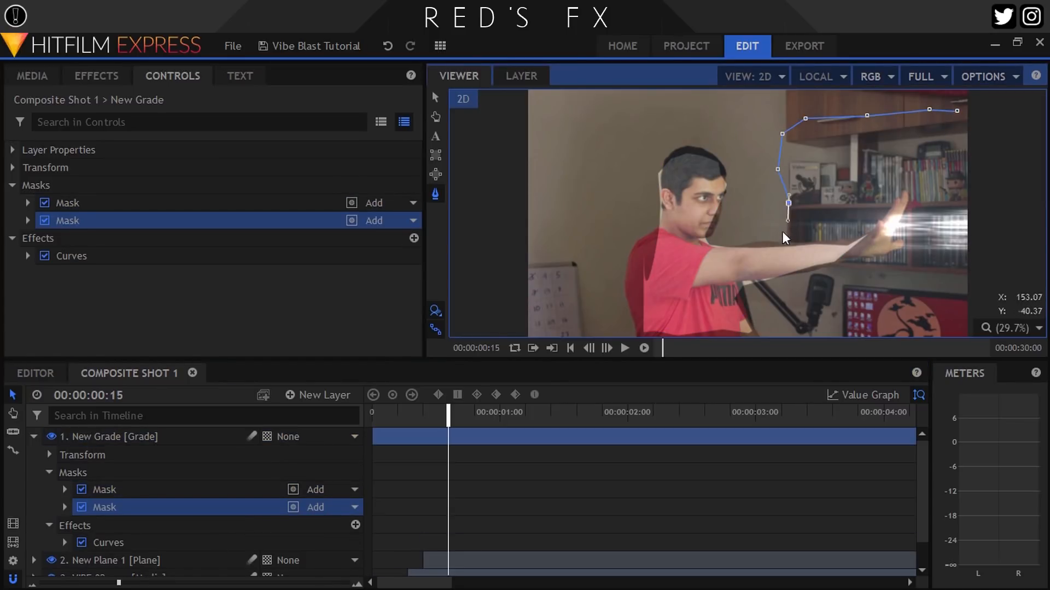
{"action": "left_click", "coordinate": [821, 299]}
{"action": "left_click_drag", "start_coordinate": [900, 283], "coordinate": [987, 182]}
{"action": "left_click_drag", "start_coordinate": [985, 114], "coordinate": [993, 257]}
{"action": "left_click", "coordinate": [995, 218]}
{"action": "left_click", "coordinate": [994, 165]}
{"action": "left_click", "coordinate": [981, 100]}
{"action": "left_click", "coordinate": [957, 110]}
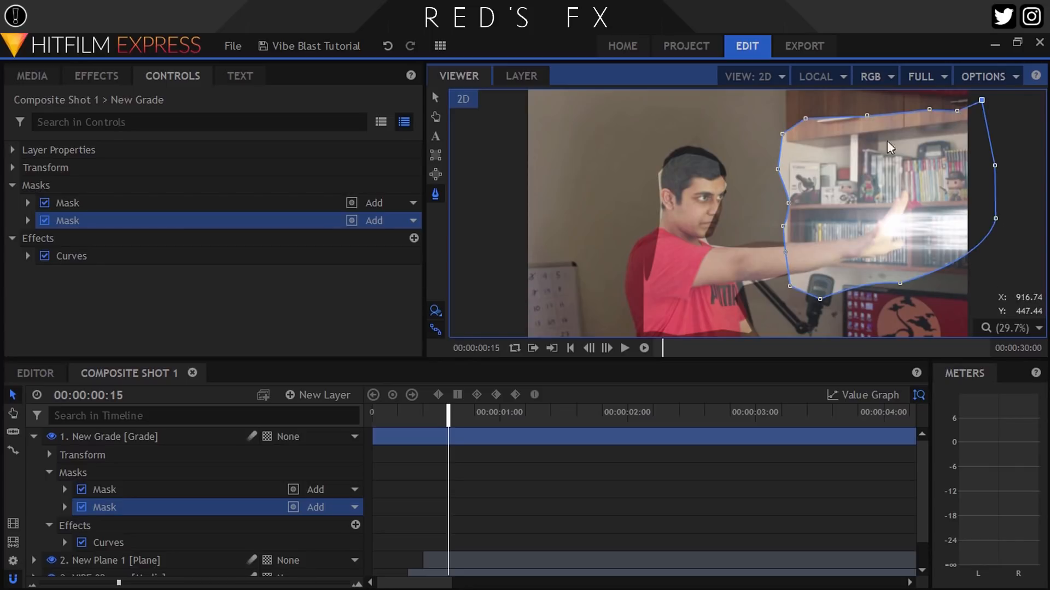
Set the Feather Strength to 380 px on the actor mask and 300 px on the bookshelf mask
{"action": "left_click", "coordinate": [27, 221]}
{"action": "left_click", "coordinate": [27, 202]}
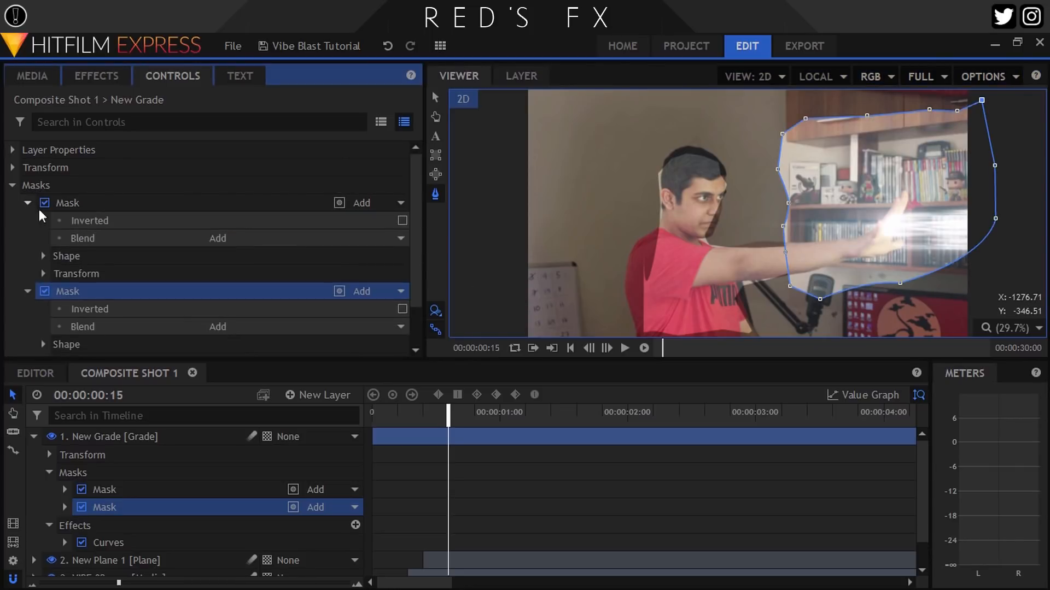
{"action": "left_click", "coordinate": [43, 256]}
{"action": "left_click_drag", "start_coordinate": [210, 309], "coordinate": [234, 309]}
{"action": "scroll", "coordinate": [123, 285], "scroll_direction": "down", "scroll_amount": 3}
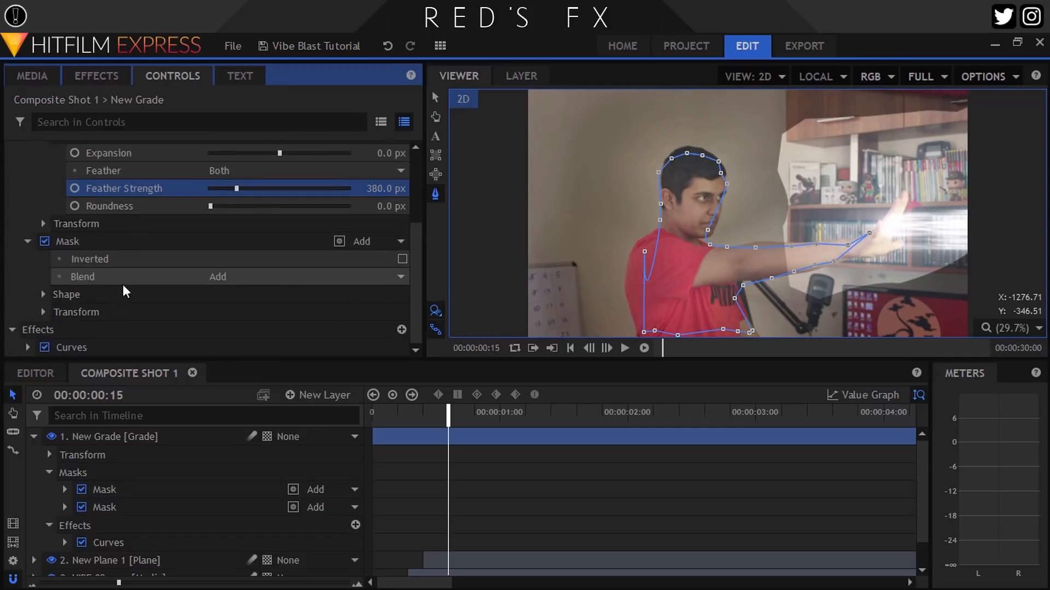
{"action": "left_click", "coordinate": [56, 291]}
{"action": "left_click", "coordinate": [47, 294]}
{"action": "left_click_drag", "start_coordinate": [261, 342], "coordinate": [232, 345]}
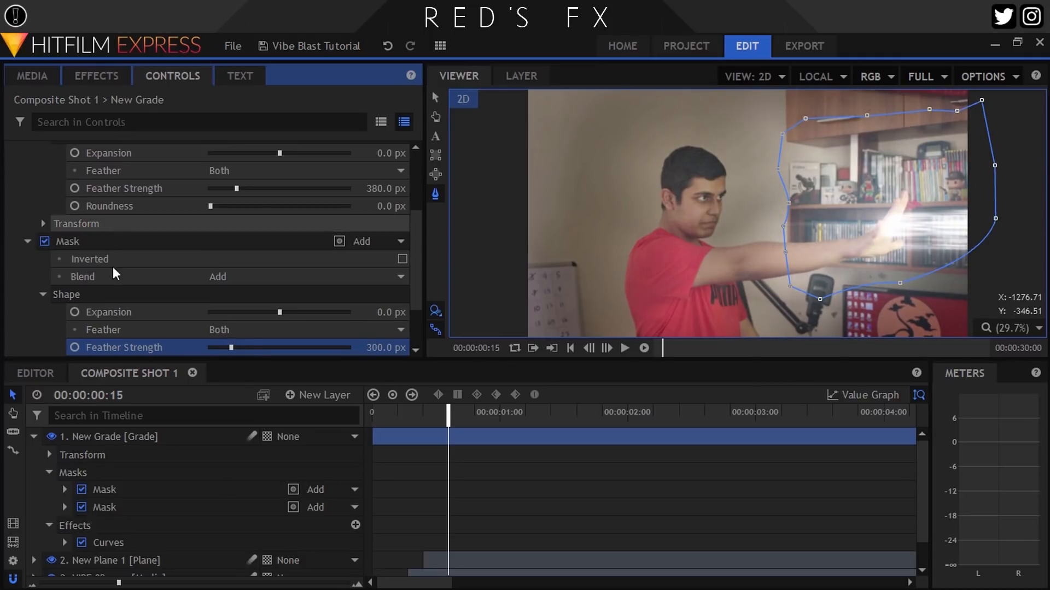
{"action": "left_click", "coordinate": [35, 436]}
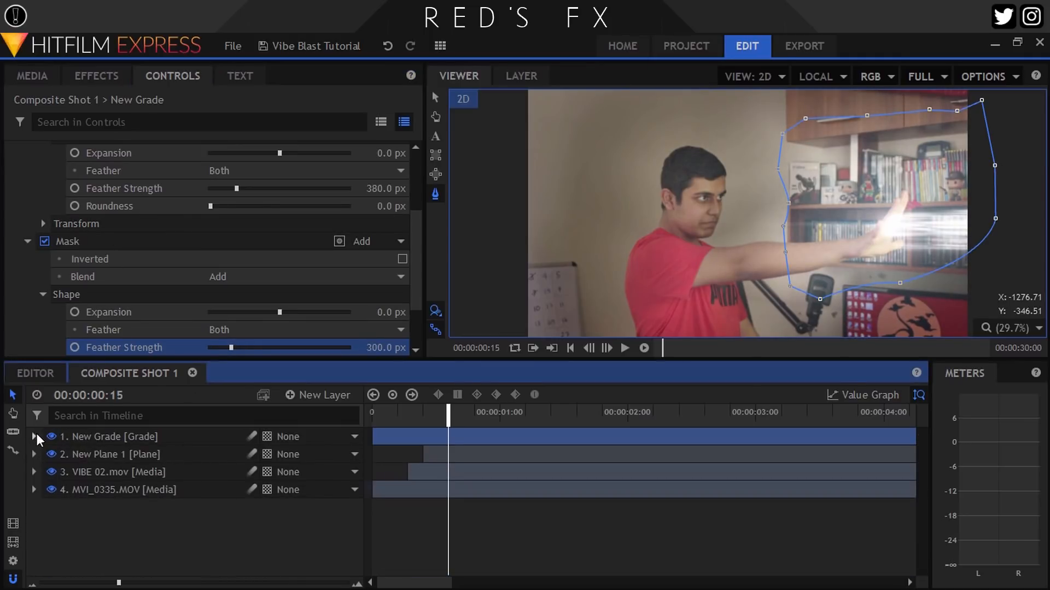
Keyframe the grade layer's Opacity at 0% on frame 10
{"action": "left_click", "coordinate": [433, 416]}
{"action": "left_click", "coordinate": [593, 352]}
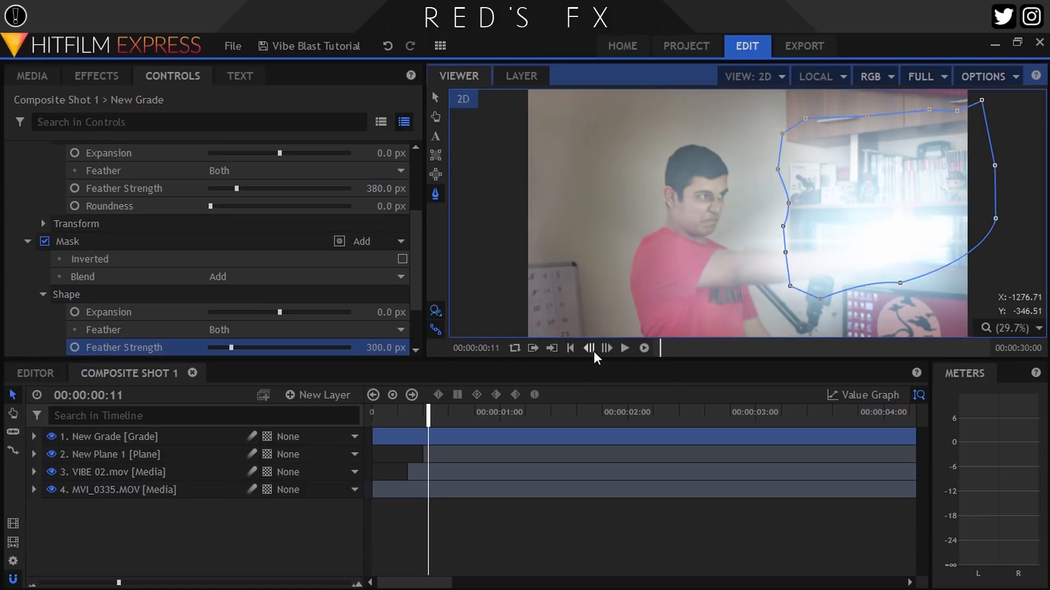
{"action": "left_click", "coordinate": [594, 352]}
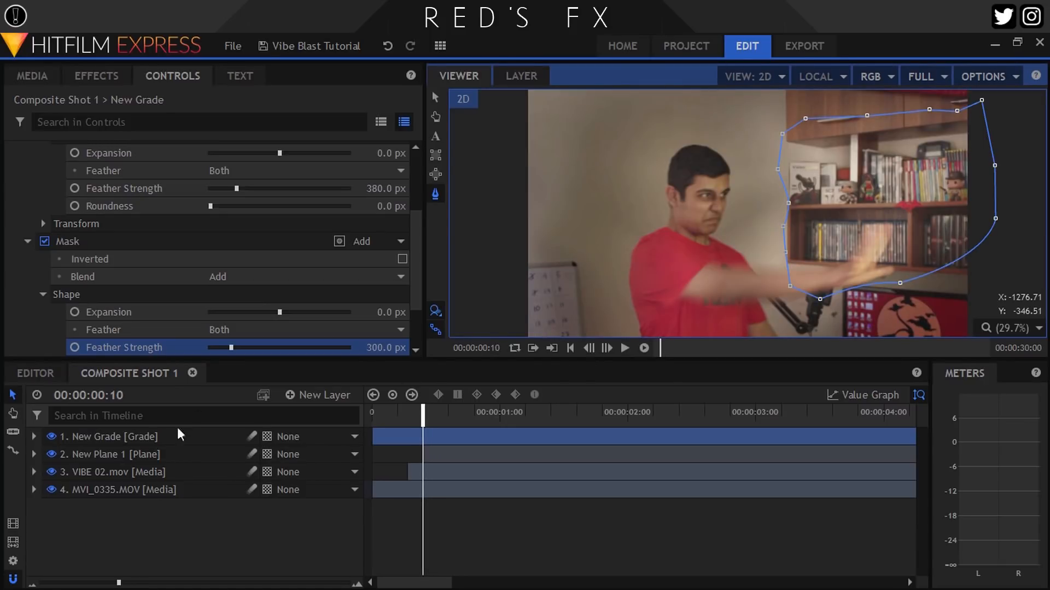
{"action": "left_click", "coordinate": [122, 437]}
{"action": "scroll", "coordinate": [43, 220], "scroll_direction": "up", "scroll_amount": 3}
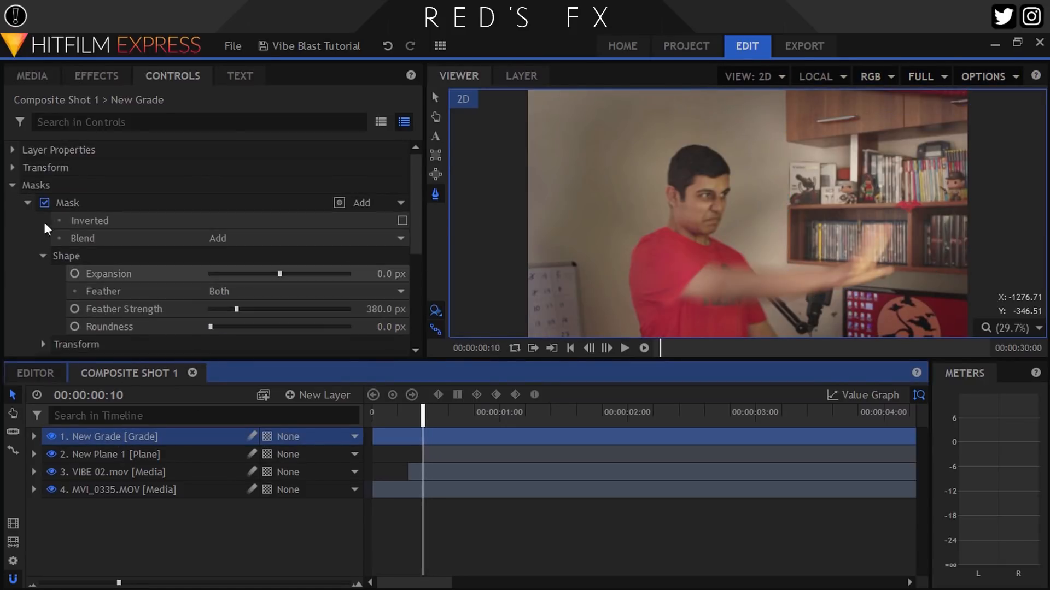
{"action": "left_click", "coordinate": [9, 173]}
{"action": "left_click", "coordinate": [12, 168]}
{"action": "left_click_drag", "start_coordinate": [254, 186], "coordinate": [162, 186]}
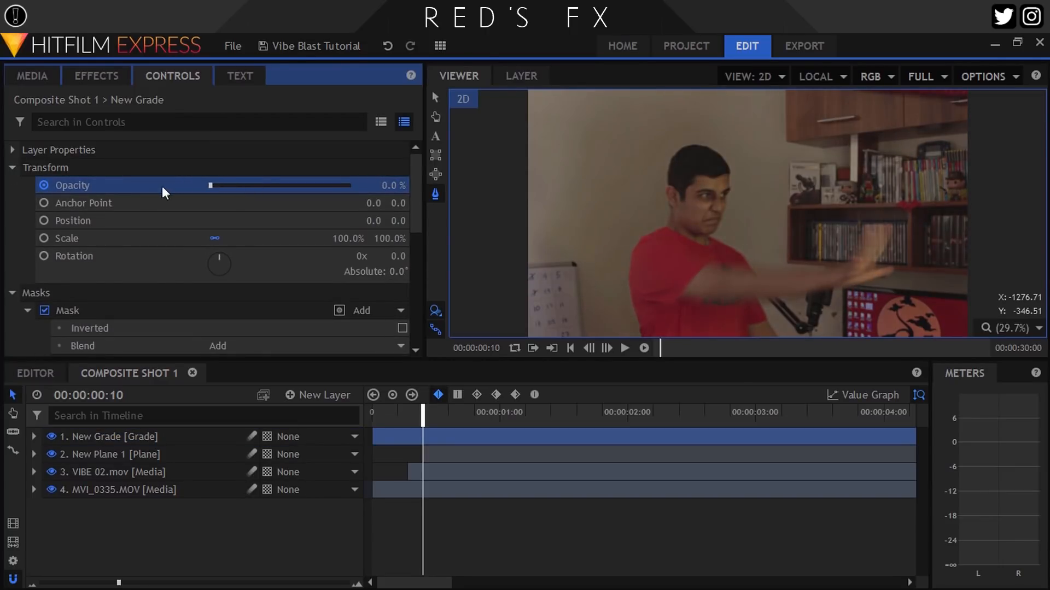
Add an Opacity keyframe of 100% to the grade layer at frame 12
{"action": "left_click", "coordinate": [606, 347]}
{"action": "left_click", "coordinate": [605, 347]}
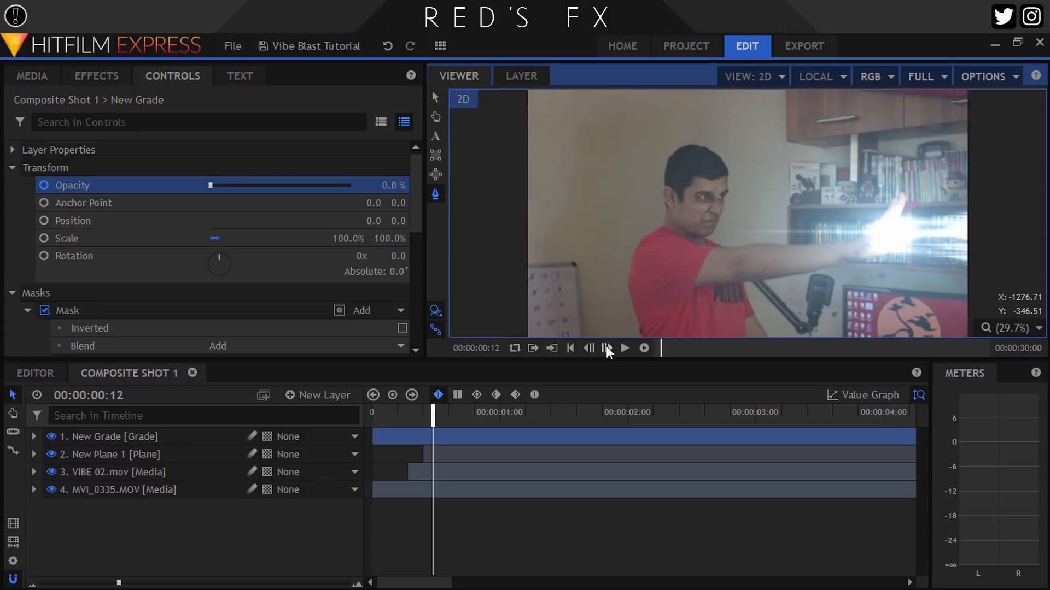
{"action": "left_click", "coordinate": [394, 185]}
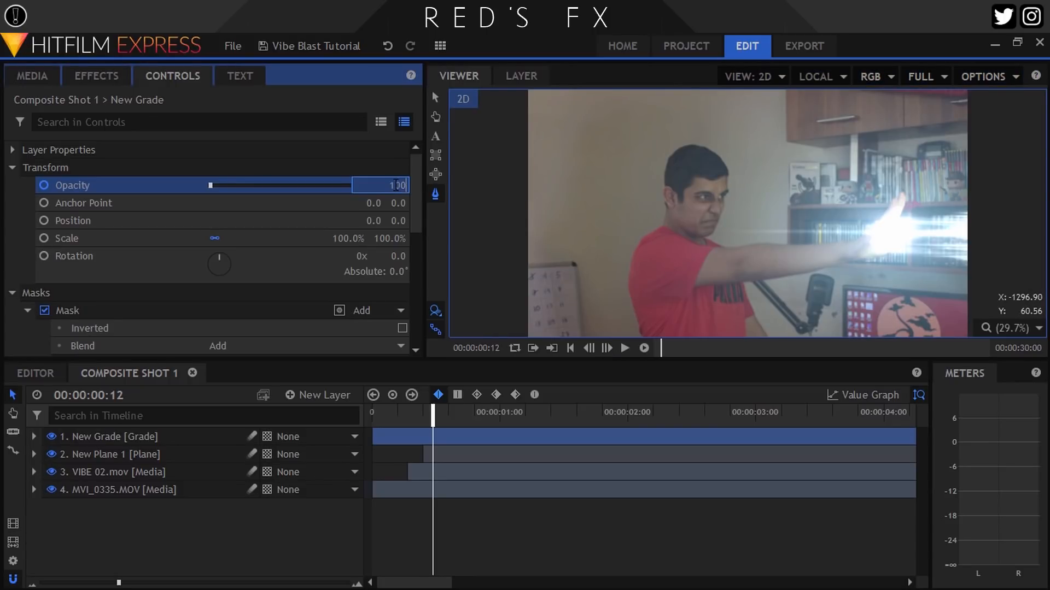
{"action": "type", "text": "100"}
{"action": "key", "text": "Return"}
Add an Opacity keyframe of 80% to the grade layer at frame 16
{"action": "left_click", "coordinate": [603, 348]}
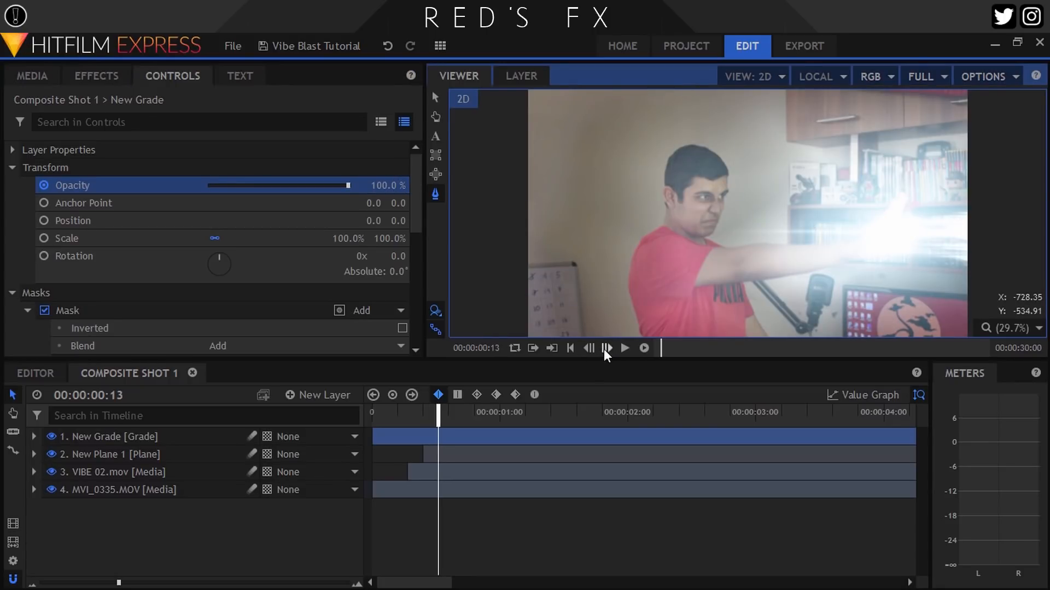
{"action": "left_click", "coordinate": [605, 349]}
{"action": "left_click", "coordinate": [605, 348]}
{"action": "left_click", "coordinate": [604, 349]}
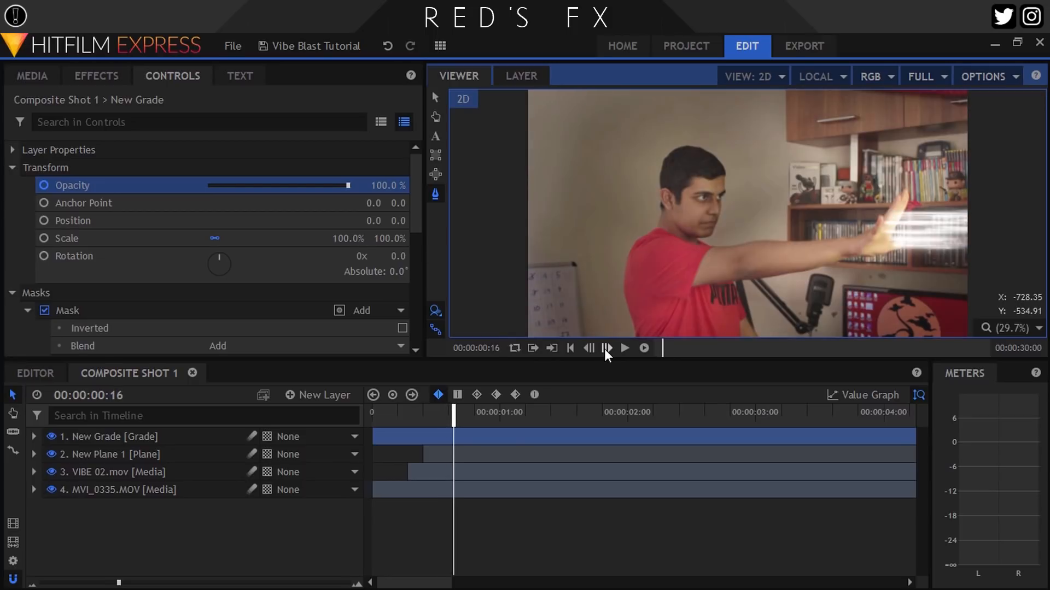
{"action": "left_click", "coordinate": [397, 186]}
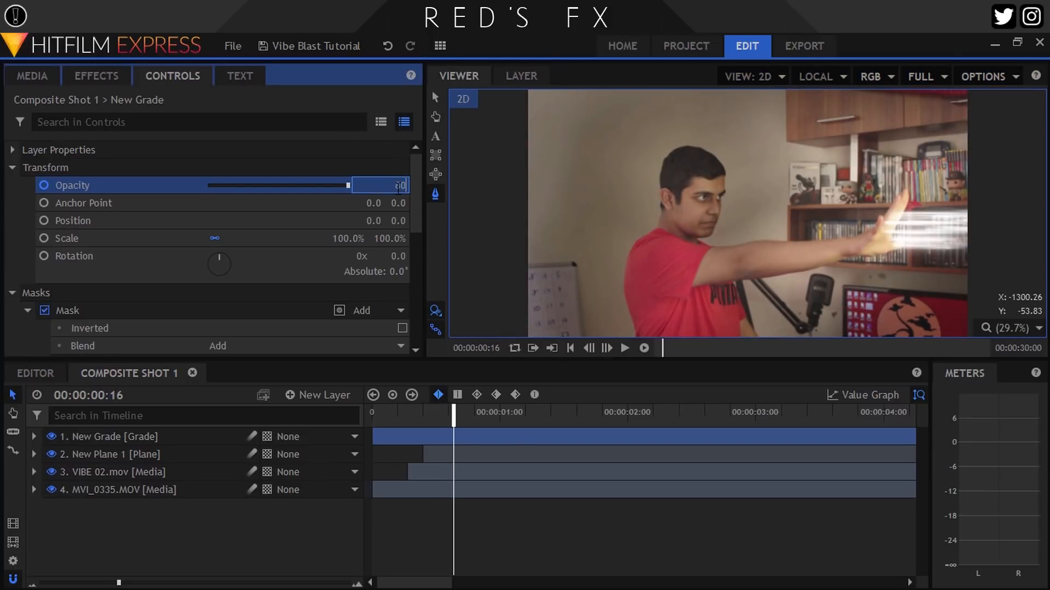
{"action": "key", "text": "Return"}
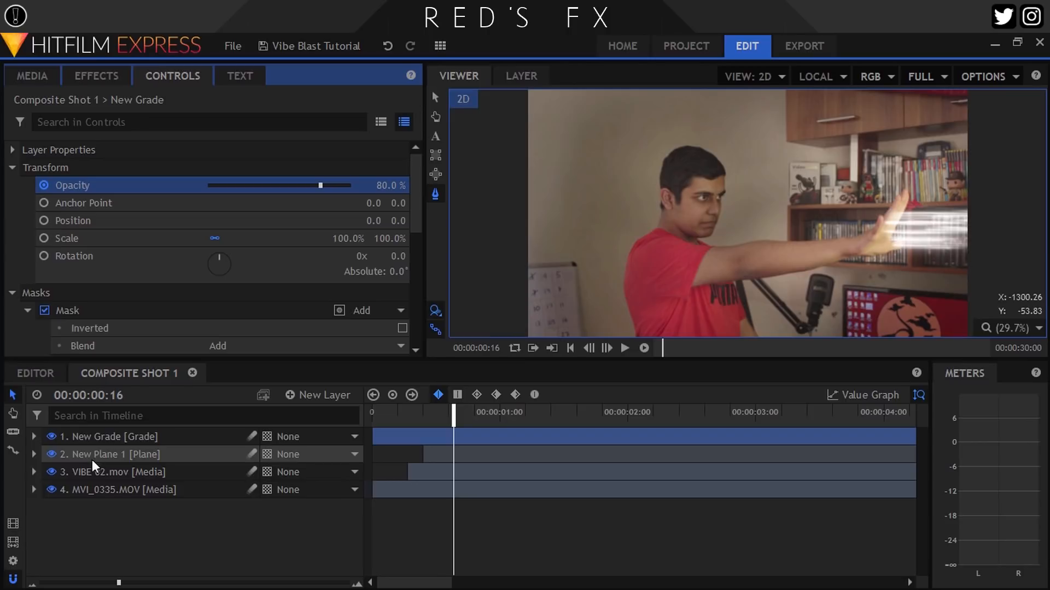
{"action": "left_click", "coordinate": [13, 168]}
{"action": "left_click", "coordinate": [13, 183]}
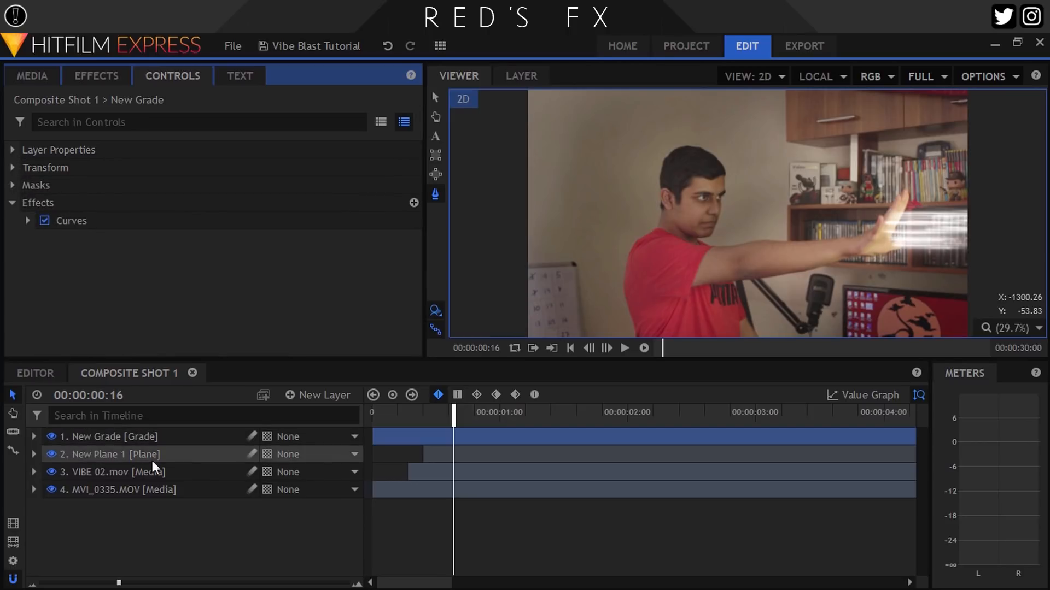
Duplicate the VIBE 02.mov layer and apply the Blur effect to the upper copy
{"action": "left_click", "coordinate": [126, 473]}
{"action": "key", "text": "ctrl+d"}
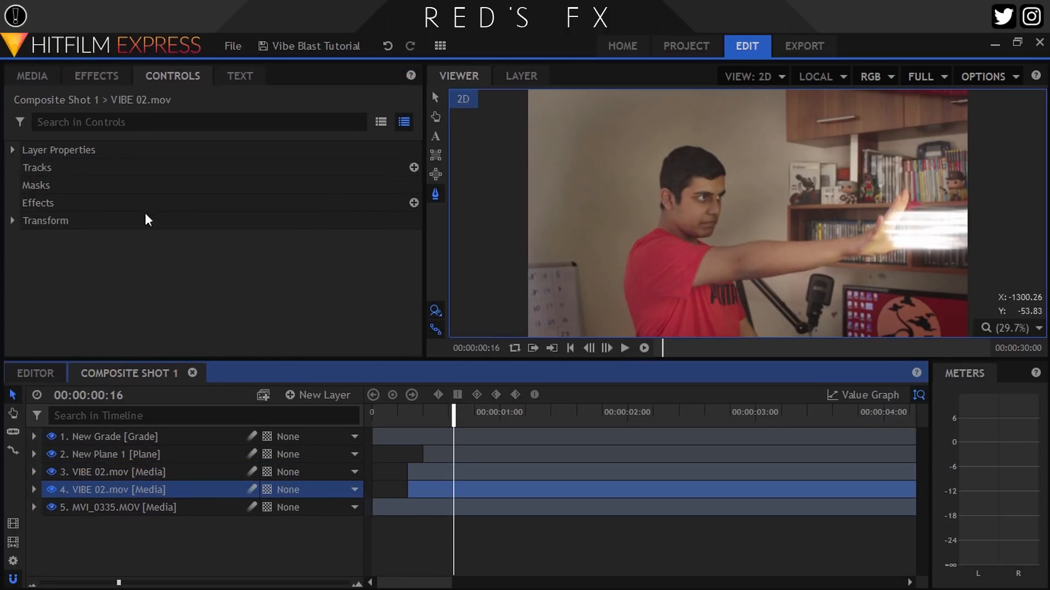
{"action": "left_click", "coordinate": [100, 75]}
{"action": "left_click", "coordinate": [40, 103]}
{"action": "key", "text": "ctrl+a"}
{"action": "type", "text": "blur"}
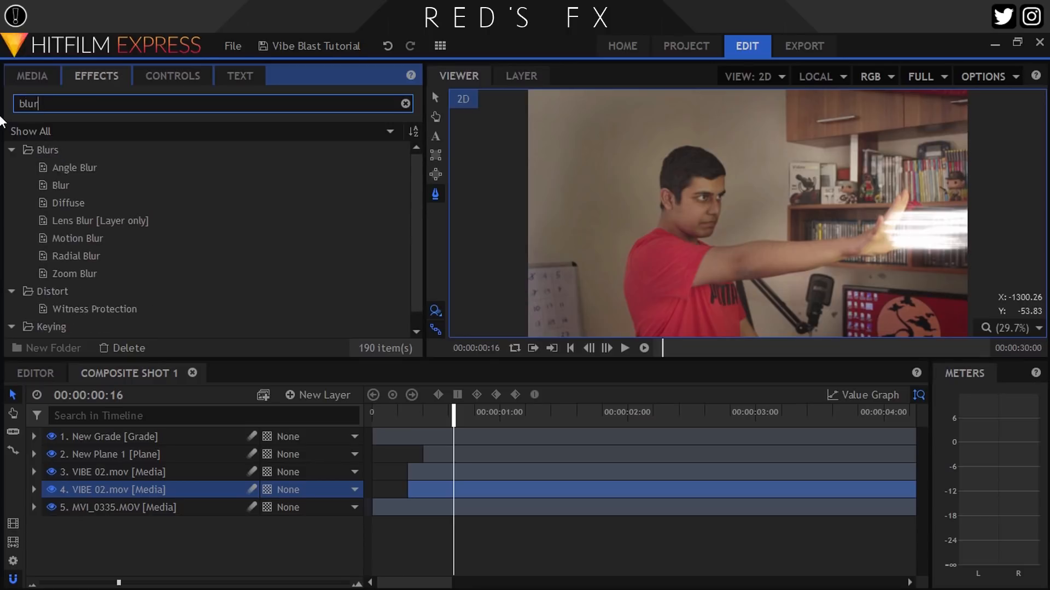
{"action": "left_click_drag", "start_coordinate": [58, 185], "coordinate": [111, 474]}
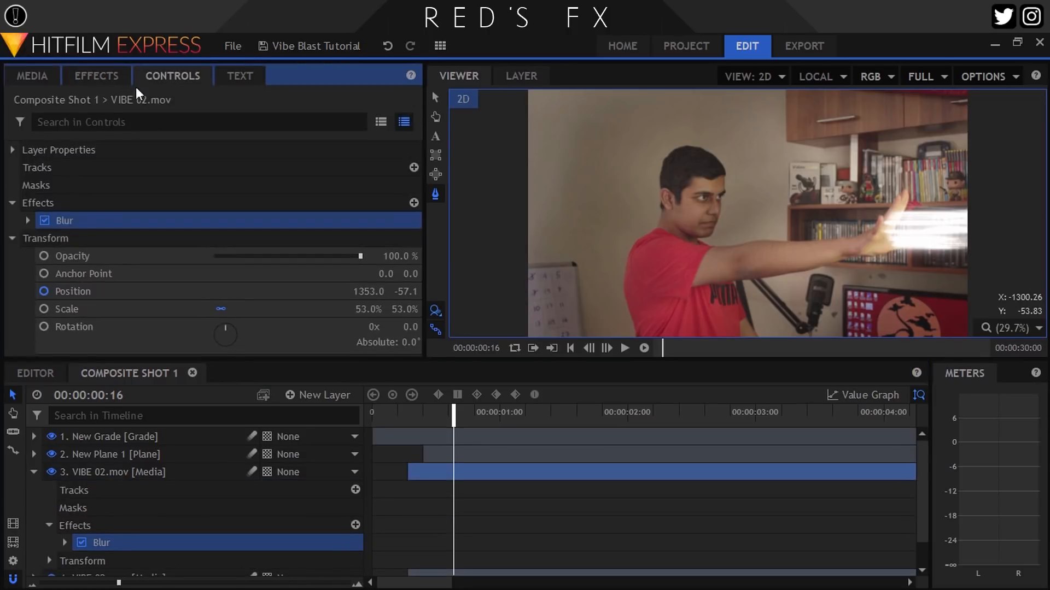
Set the Blur Radius on the upper VIBE 02 copy to about 532 px
{"action": "left_click", "coordinate": [27, 220]}
{"action": "left_click", "coordinate": [253, 255]}
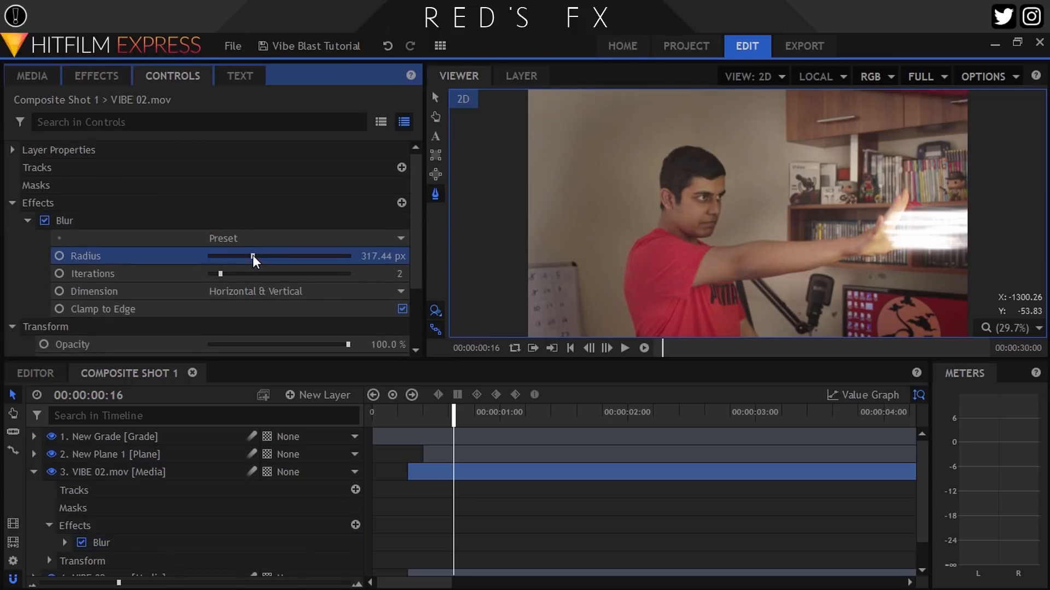
{"action": "left_click", "coordinate": [280, 261]}
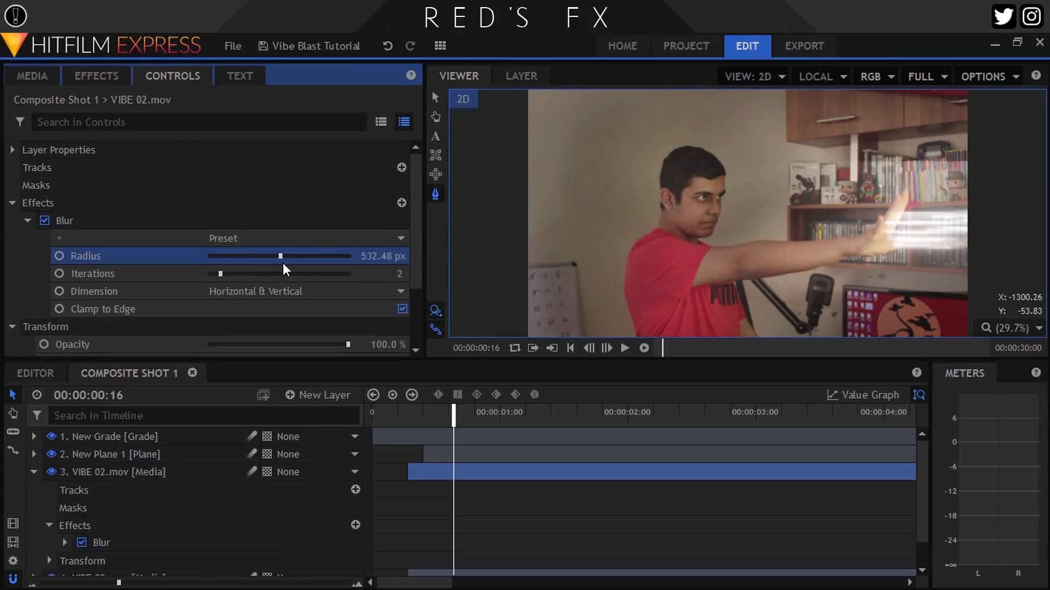
Turn off Clamp to Edge for the upper VIBE 02 copy's Blur and reduce its Radius to about 287 px
{"action": "left_click", "coordinate": [400, 309]}
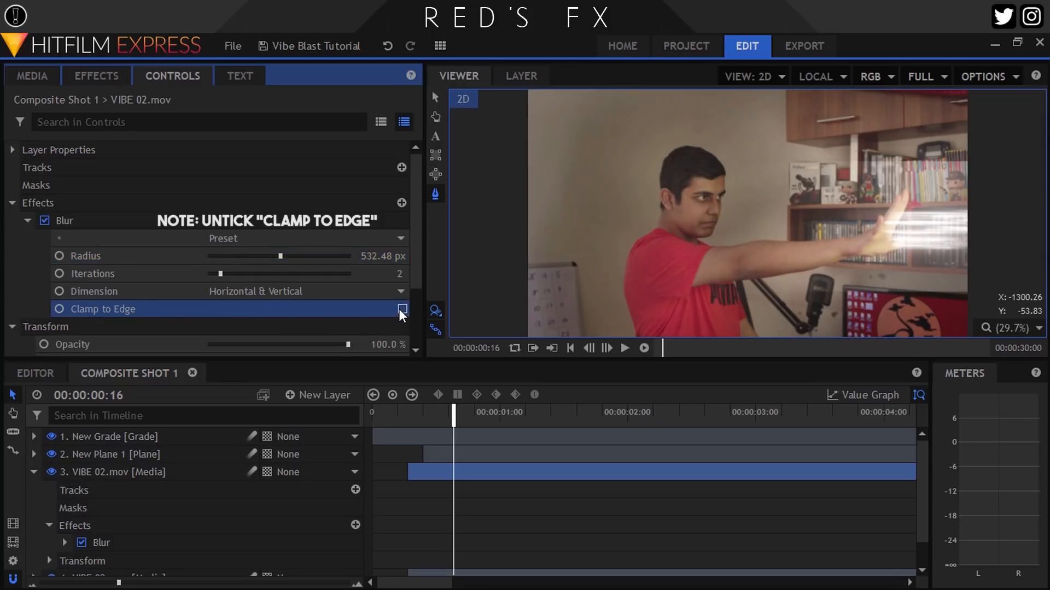
{"action": "left_click", "coordinate": [263, 256]}
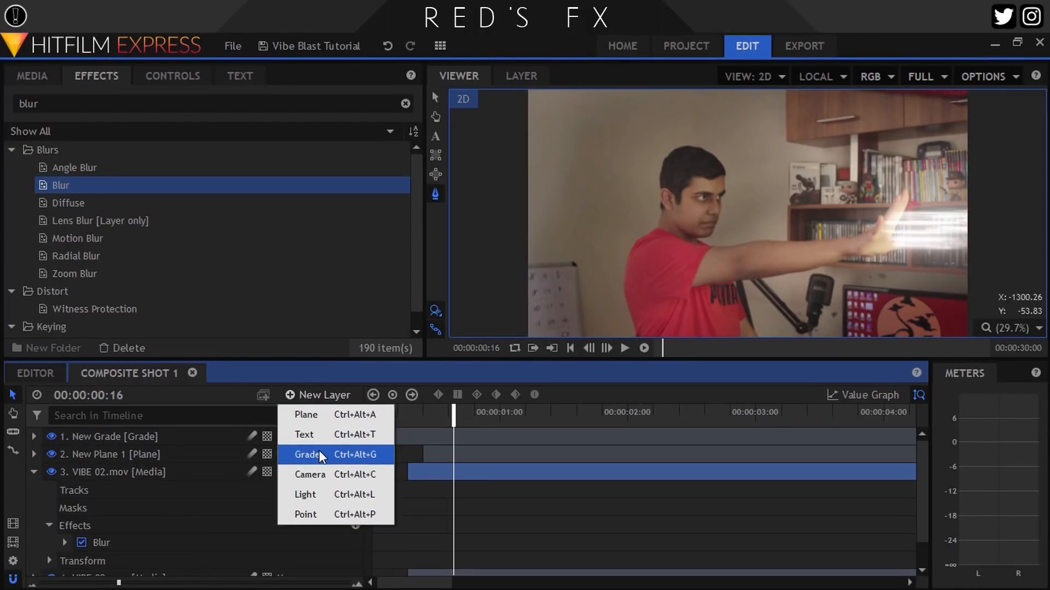
Add a new grade layer and place it directly above the blurred VIBE 02 copy, below New Plane 1
{"action": "left_click", "coordinate": [320, 454]}
{"action": "left_click", "coordinate": [34, 489]}
{"action": "left_click_drag", "start_coordinate": [89, 443], "coordinate": [114, 483]}
Reduce the Blur Radius on the upper VIBE 02 copy to about 195 px
{"action": "left_click", "coordinate": [111, 492]}
{"action": "left_click", "coordinate": [159, 75]}
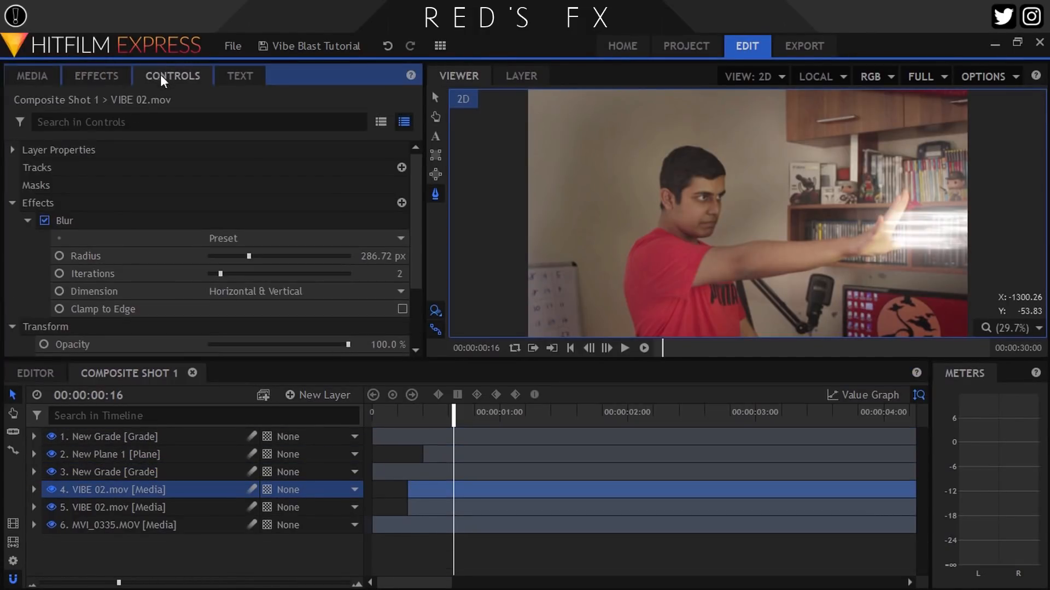
{"action": "left_click_drag", "start_coordinate": [249, 256], "coordinate": [236, 257]}
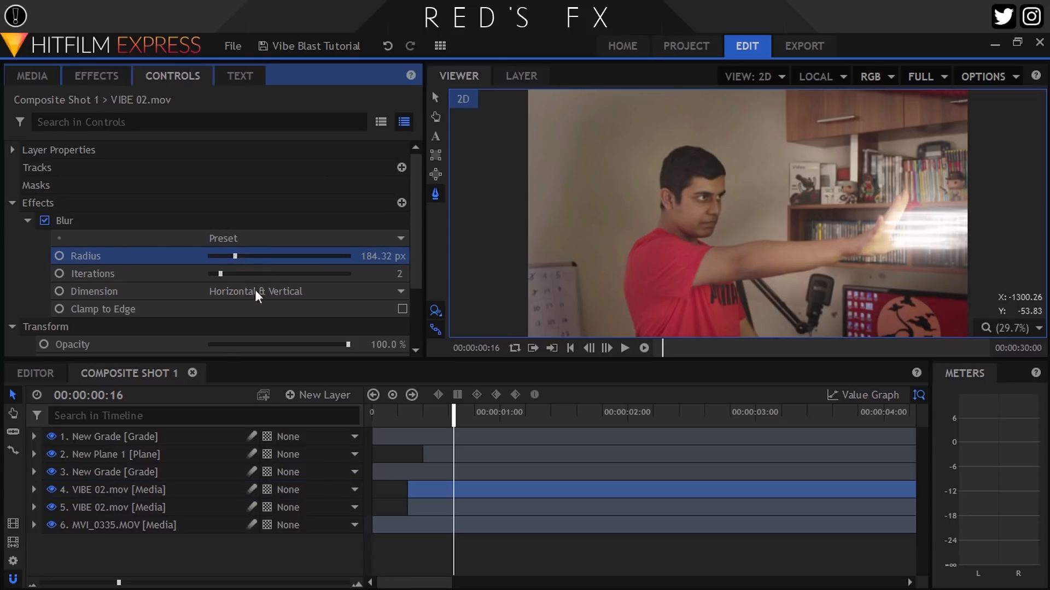
Apply the Glow effect to the new grade layer above the VIBE 02 clips and expand its settings
{"action": "left_click", "coordinate": [126, 437]}
{"action": "left_click", "coordinate": [120, 471]}
{"action": "left_click", "coordinate": [96, 75]}
{"action": "type", "text": "glow"}
{"action": "left_click_drag", "start_coordinate": [63, 202], "coordinate": [106, 474]}
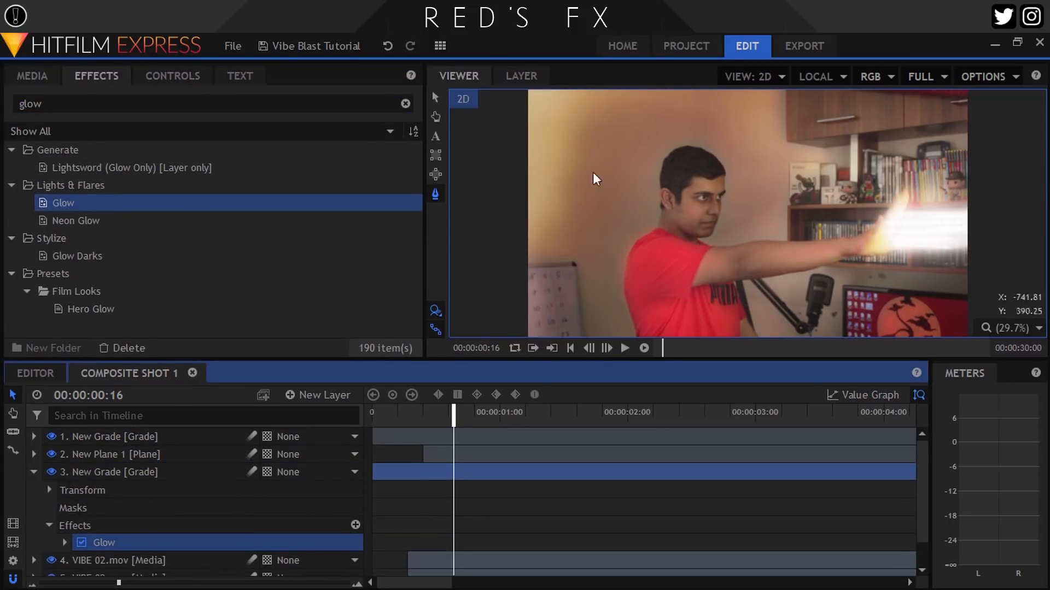
{"action": "left_click", "coordinate": [173, 76]}
{"action": "left_click", "coordinate": [27, 221]}
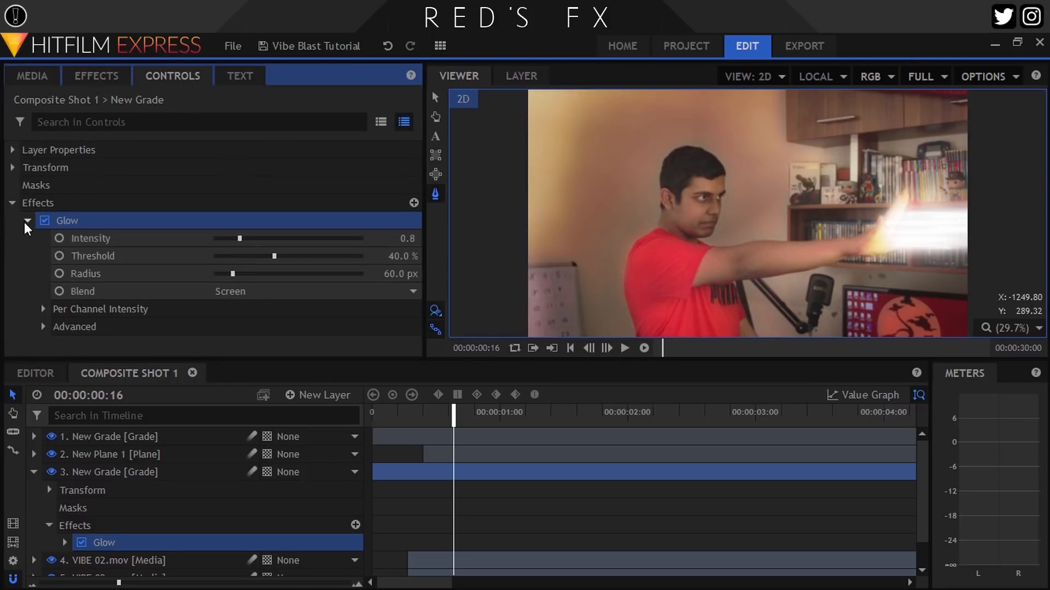
Set the Glow's Threshold to 77%, Intensity to 0.6 and Radius to 300 px
{"action": "left_click_drag", "start_coordinate": [301, 257], "coordinate": [327, 260]}
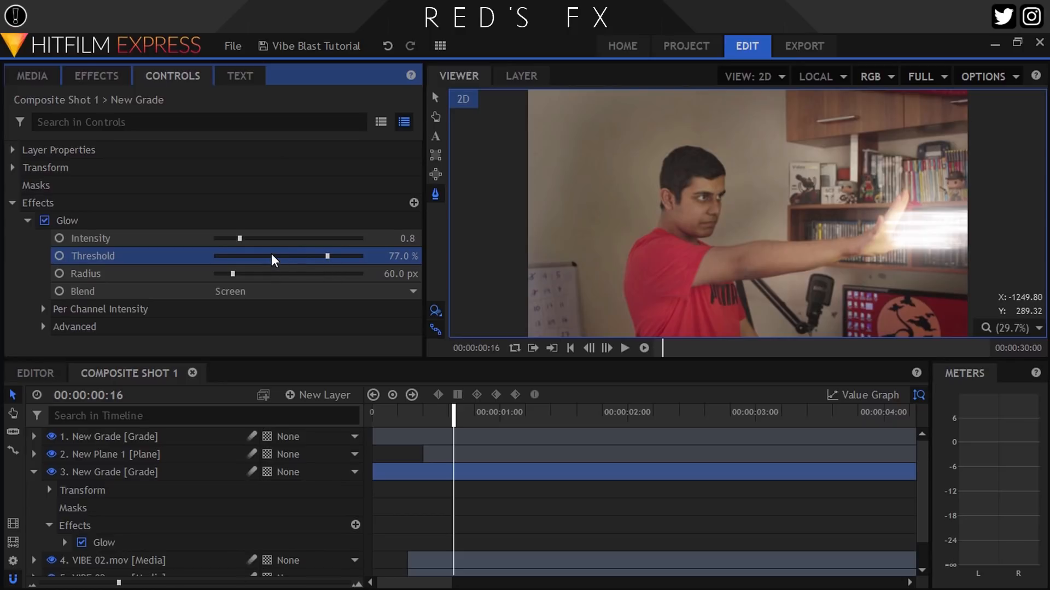
{"action": "left_click_drag", "start_coordinate": [252, 273], "coordinate": [298, 272]}
{"action": "left_click", "coordinate": [271, 238]}
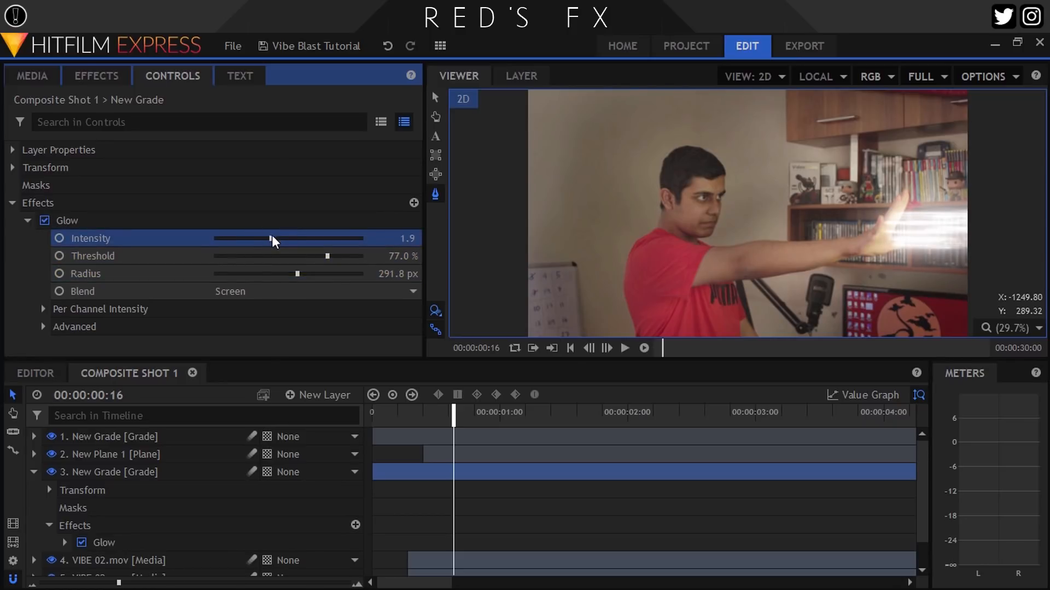
{"action": "left_click", "coordinate": [237, 242]}
{"action": "left_click", "coordinate": [402, 273]}
{"action": "type", "text": "30"}
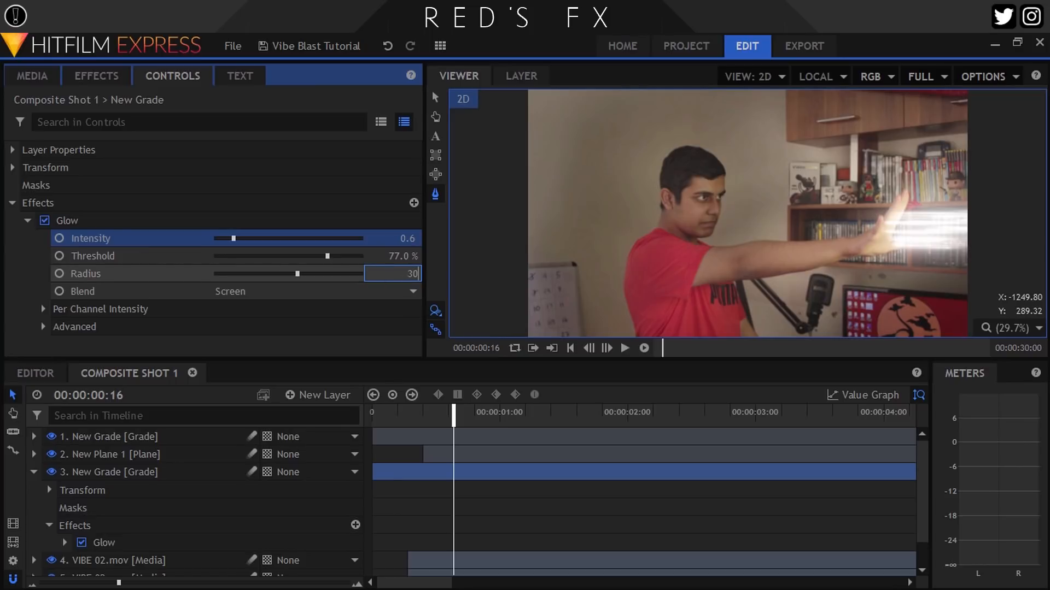
{"action": "type", "text": "0"}
{"action": "key", "text": "Return"}
Set the Glow's Intensity to 1.6, Radius to about 358 px and Threshold to 84%
{"action": "left_click", "coordinate": [45, 220]}
{"action": "left_click_drag", "start_coordinate": [234, 238], "coordinate": [263, 239]}
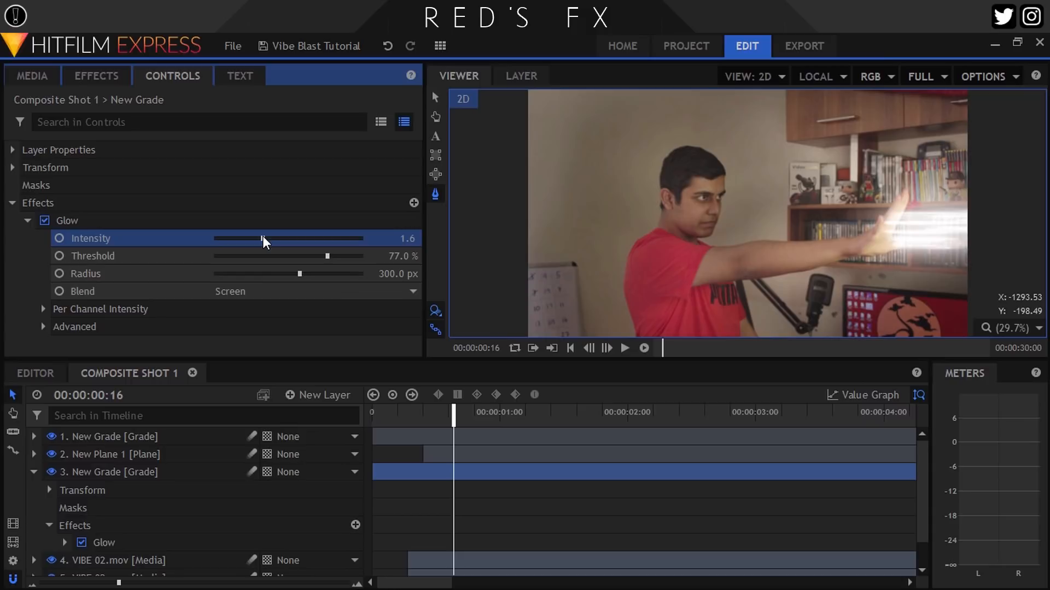
{"action": "left_click", "coordinate": [316, 273]}
{"action": "left_click", "coordinate": [337, 257]}
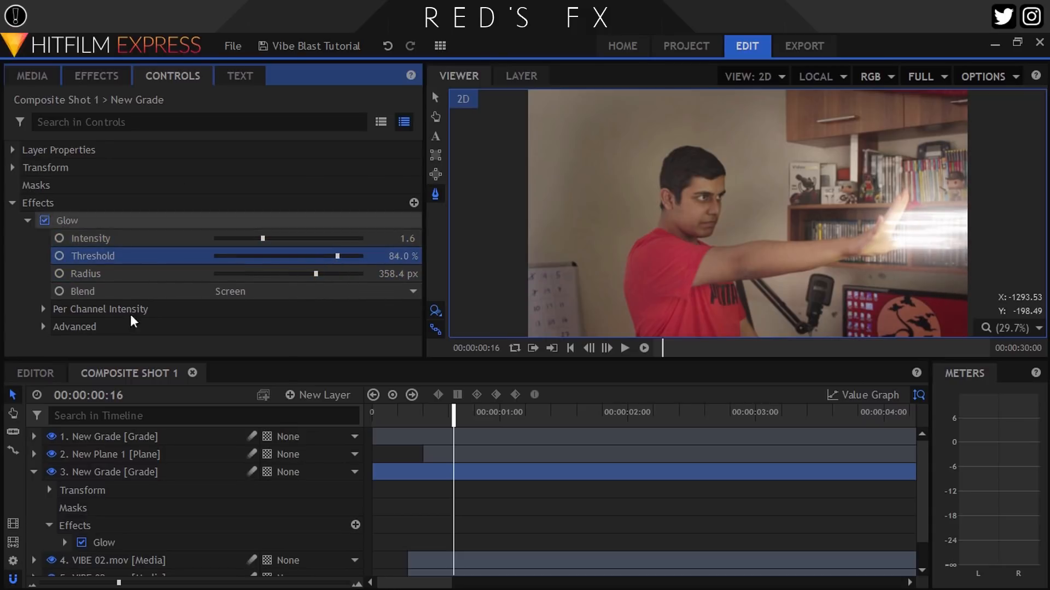
Find the Curves effect and apply it to the lower, unblurred VIBE 02 layer
{"action": "left_click", "coordinate": [34, 471]}
{"action": "left_click", "coordinate": [100, 78]}
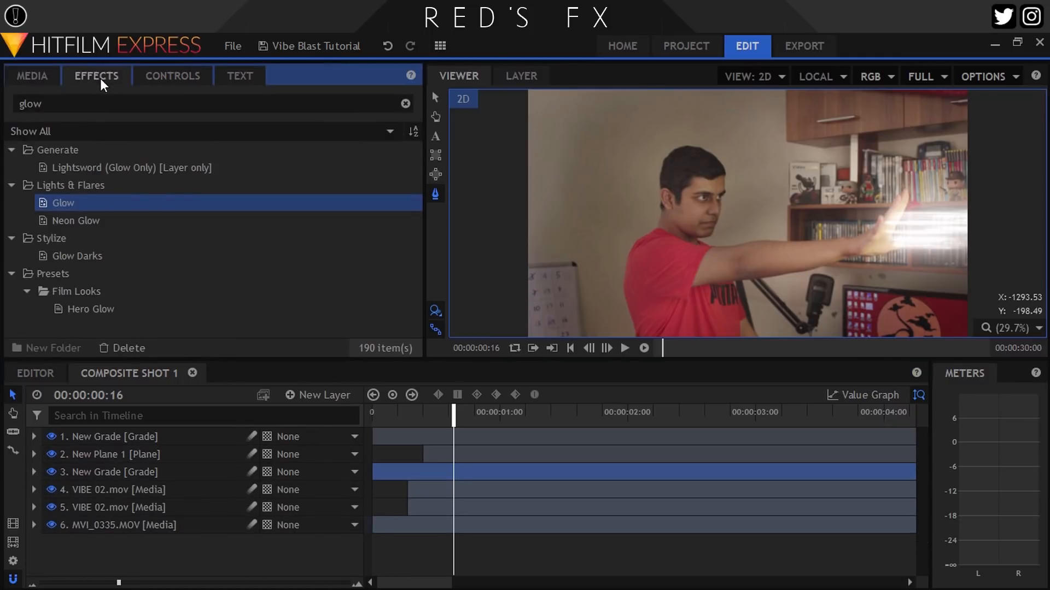
{"action": "left_click", "coordinate": [90, 103]}
{"action": "type", "text": "curv"}
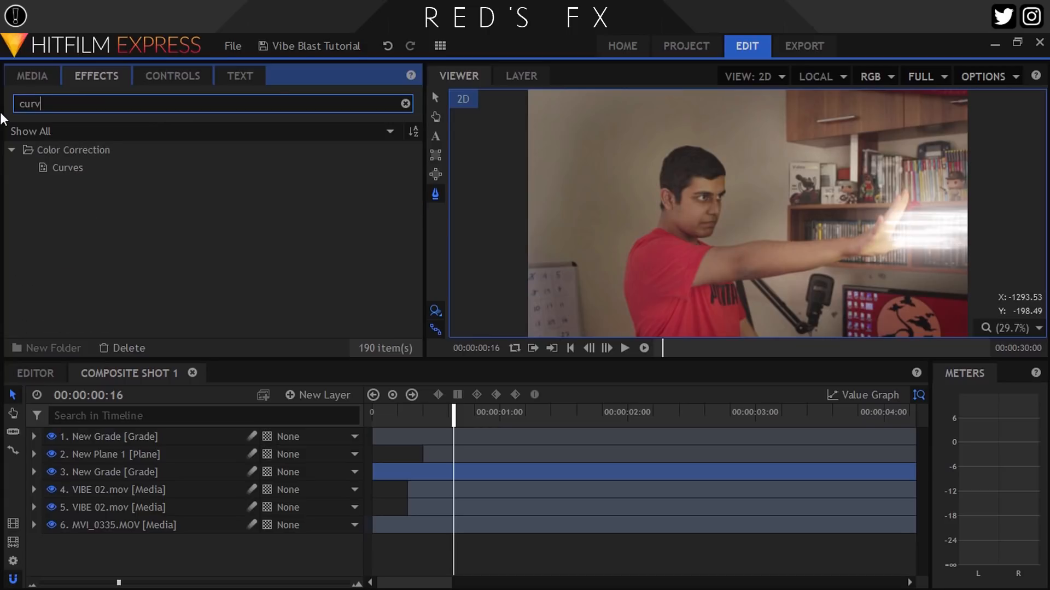
{"action": "left_click_drag", "start_coordinate": [69, 168], "coordinate": [98, 506]}
{"action": "left_click", "coordinate": [77, 494]}
Raise the Blue channel curve of the lower VIBE 02 layer above the diagonal
{"action": "left_click", "coordinate": [174, 78]}
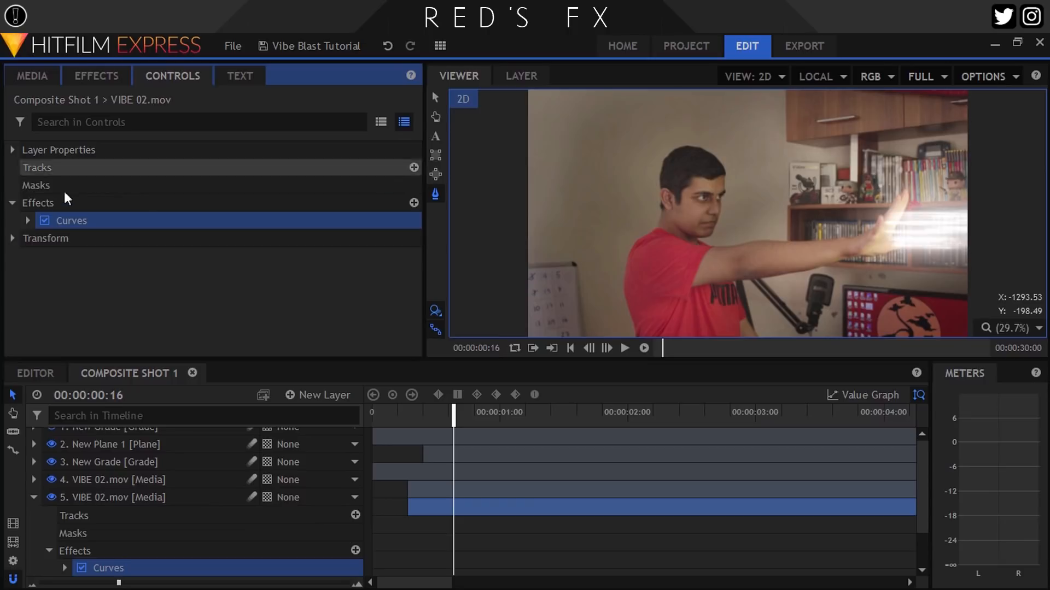
{"action": "left_click", "coordinate": [28, 220]}
{"action": "left_click_drag", "start_coordinate": [409, 224], "coordinate": [415, 244]}
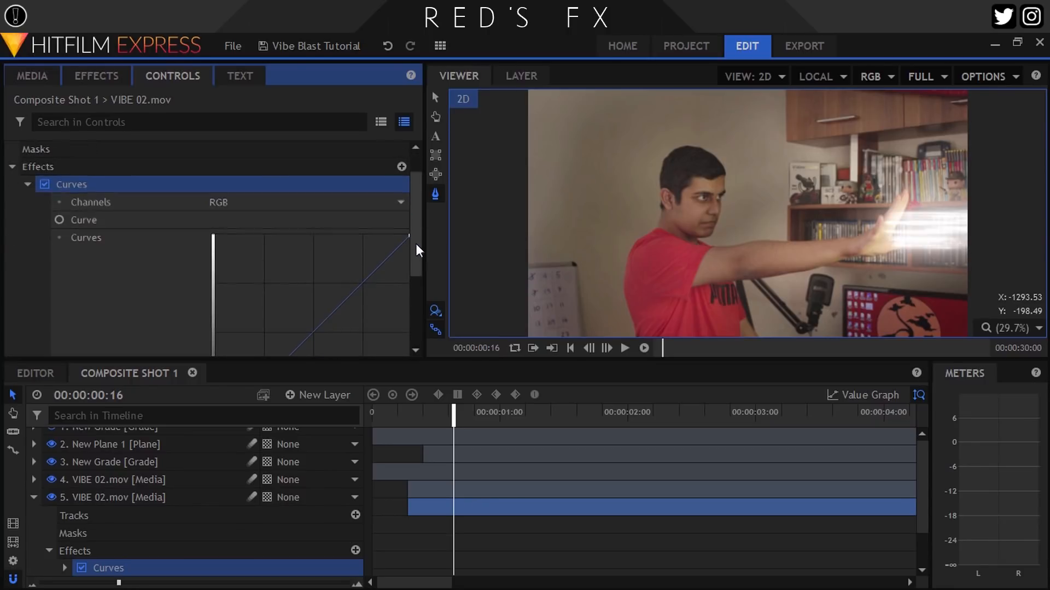
{"action": "left_click", "coordinate": [257, 204]}
{"action": "left_click", "coordinate": [246, 264]}
{"action": "left_click_drag", "start_coordinate": [280, 315], "coordinate": [269, 303]}
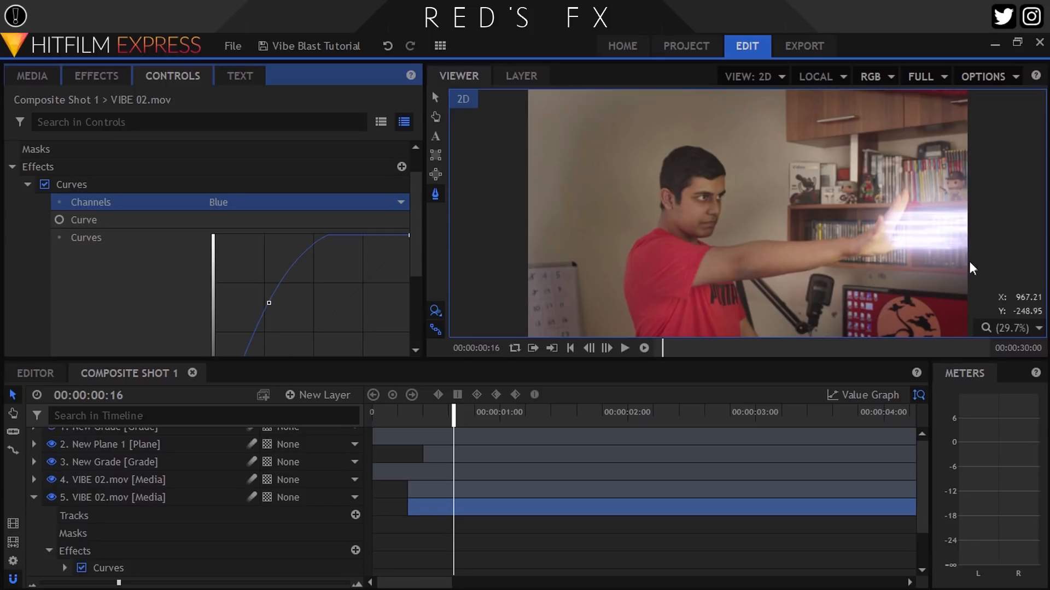
Pull the Green channel curve of the lower VIBE 02 layer below the diagonal
{"action": "scroll", "coordinate": [972, 268], "scroll_direction": "up", "scroll_amount": 4}
{"action": "left_click", "coordinate": [262, 204]}
{"action": "left_click", "coordinate": [306, 249]}
{"action": "left_click_drag", "start_coordinate": [416, 240], "coordinate": [419, 262]}
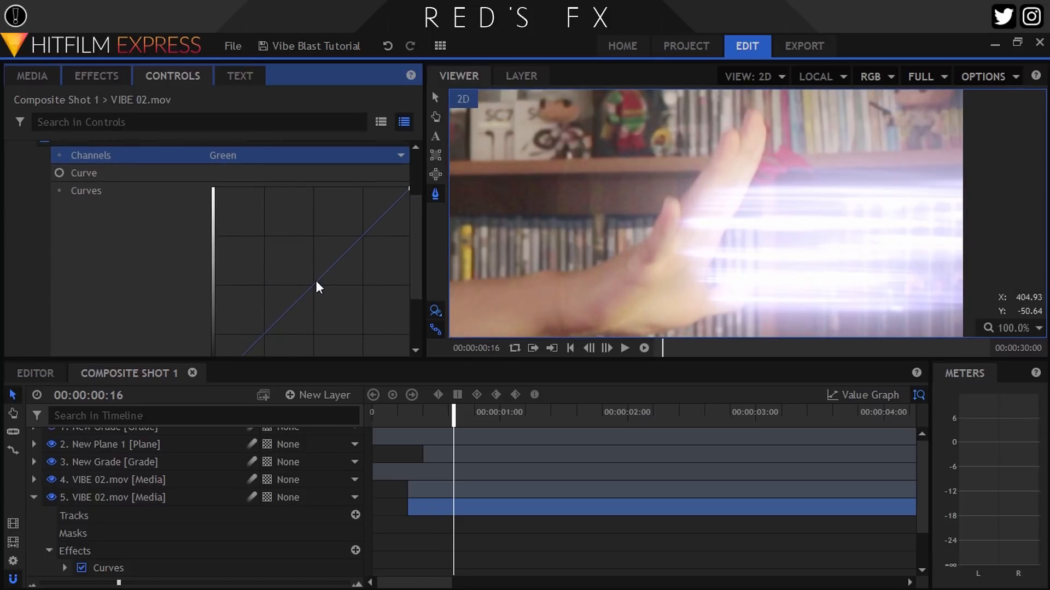
{"action": "mouse_move", "coordinate": [344, 309]}
{"action": "left_mouse_down"}
{"action": "mouse_move", "coordinate": [364, 324]}
{"action": "mouse_move", "coordinate": [334, 311]}
{"action": "left_mouse_up"}
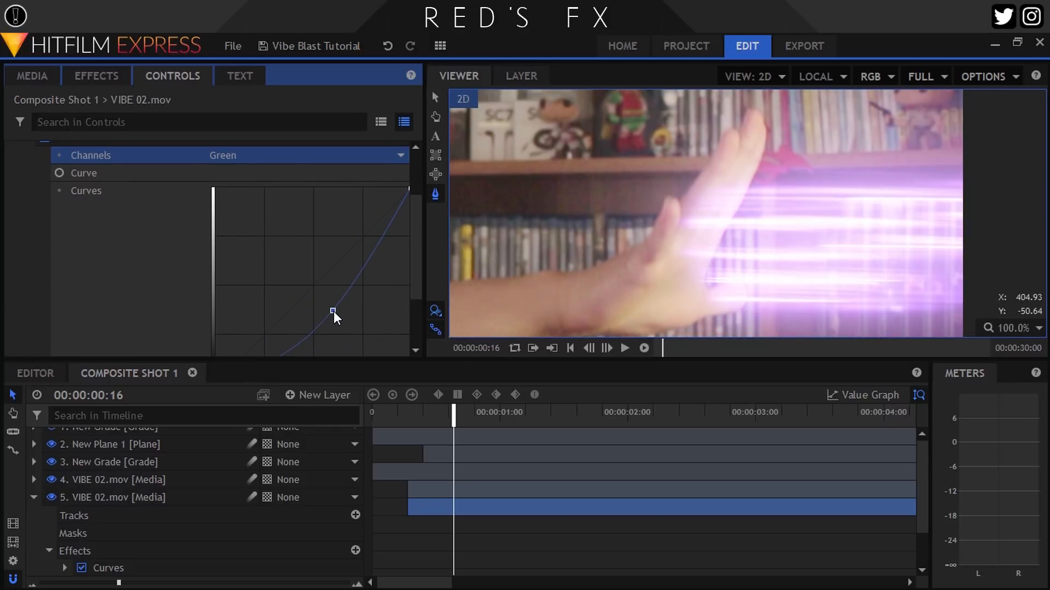
Pull the Red channel curve of the lower VIBE 02 layer well below the diagonal to tint the blast blue
{"action": "left_click", "coordinate": [257, 157]}
{"action": "left_click", "coordinate": [246, 182]}
{"action": "left_click_drag", "start_coordinate": [336, 308], "coordinate": [354, 322]}
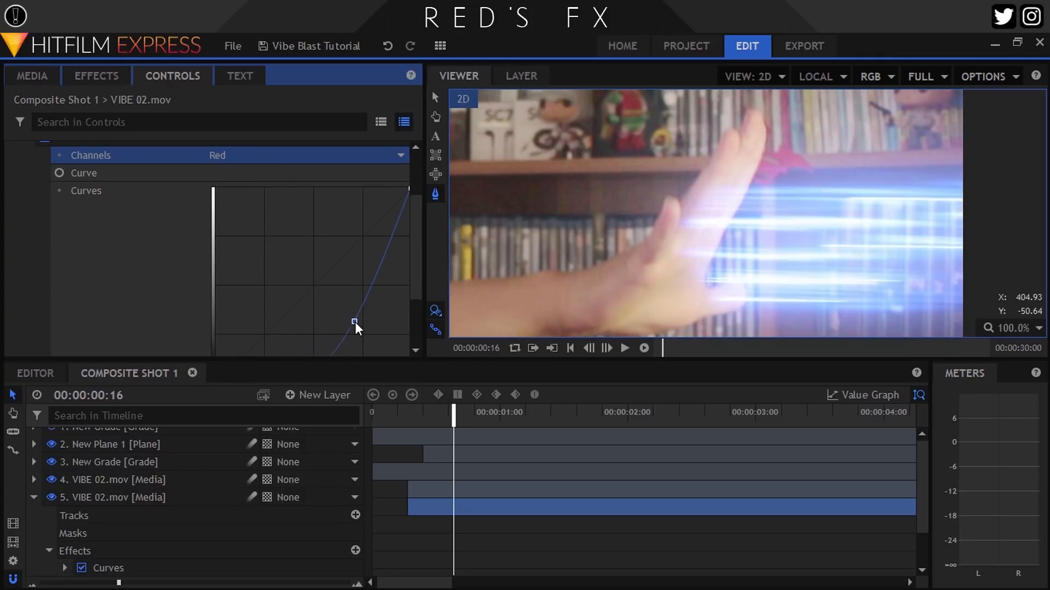
{"action": "left_click", "coordinate": [1005, 329]}
{"action": "left_click", "coordinate": [1017, 506]}
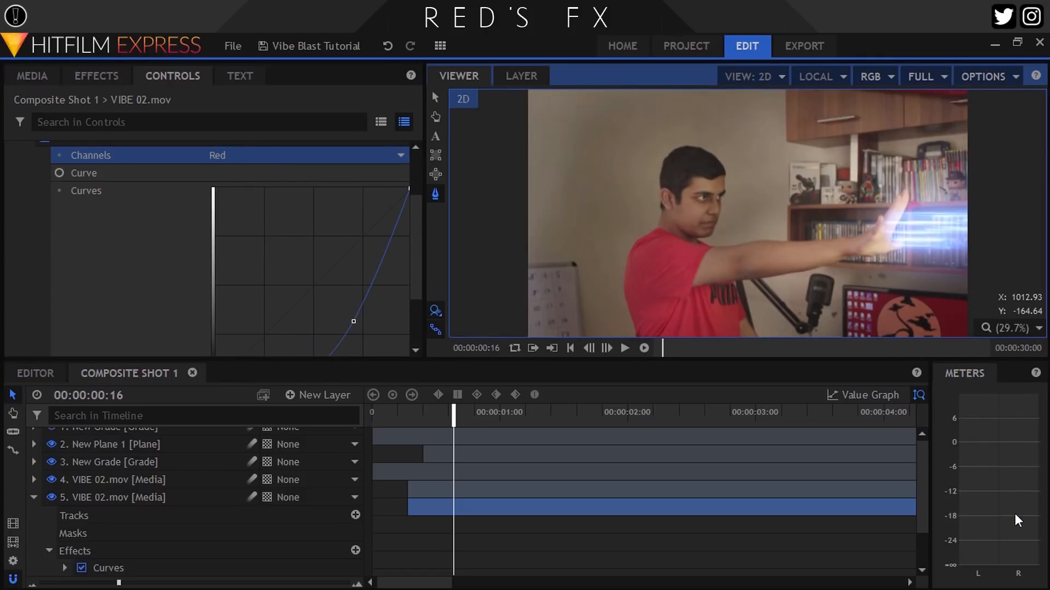
{"action": "scroll", "coordinate": [960, 263], "scroll_direction": "up", "scroll_amount": 2}
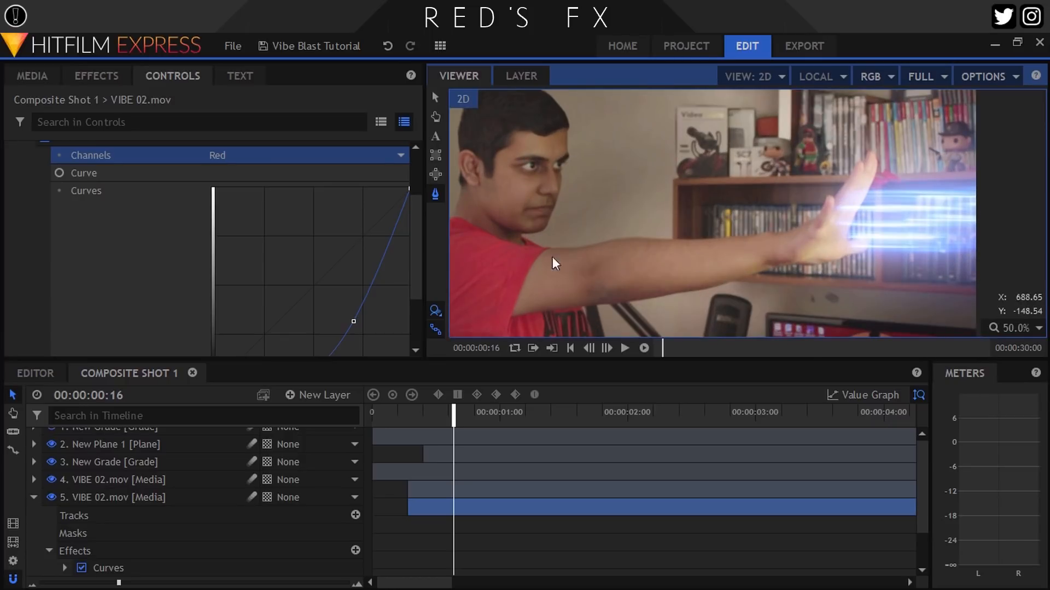
{"action": "mouse_move", "coordinate": [353, 318]}
{"action": "left_mouse_down"}
{"action": "mouse_move", "coordinate": [339, 306]}
{"action": "mouse_move", "coordinate": [364, 323]}
{"action": "left_mouse_up"}
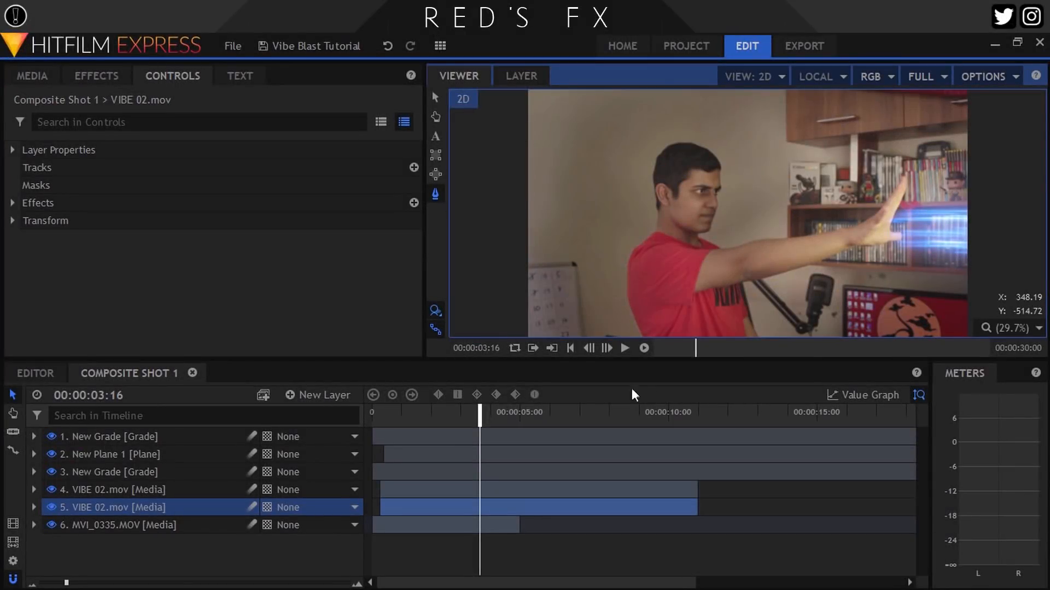
Draw a freehand mask on the lower VIBE 02 layer around the hand and blast at 00:00:03:16, extending past the frame's edge
{"action": "left_click", "coordinate": [1031, 196]}
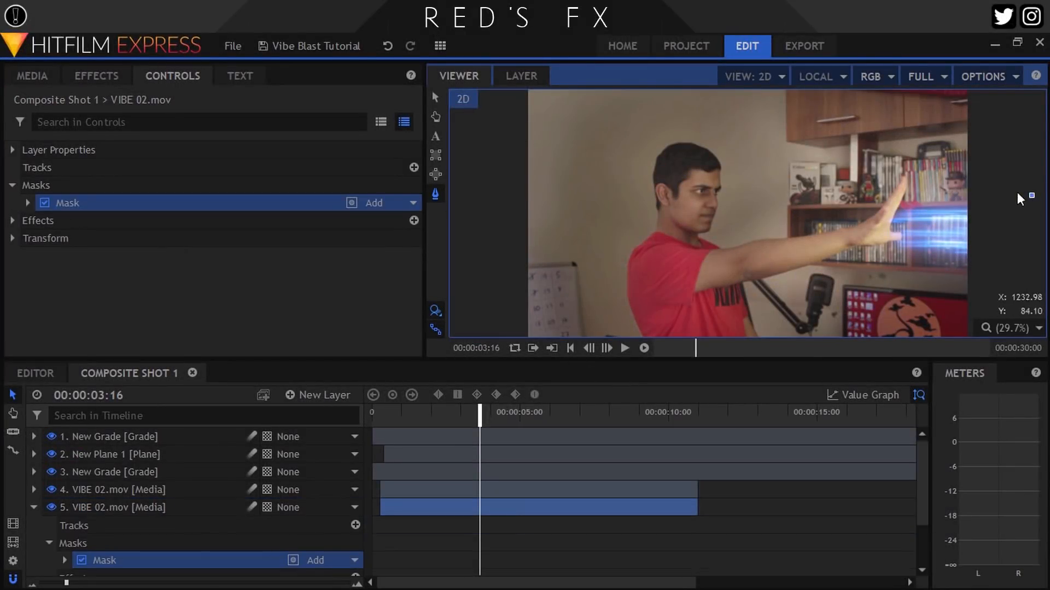
{"action": "left_click", "coordinate": [955, 196]}
{"action": "left_click", "coordinate": [905, 201]}
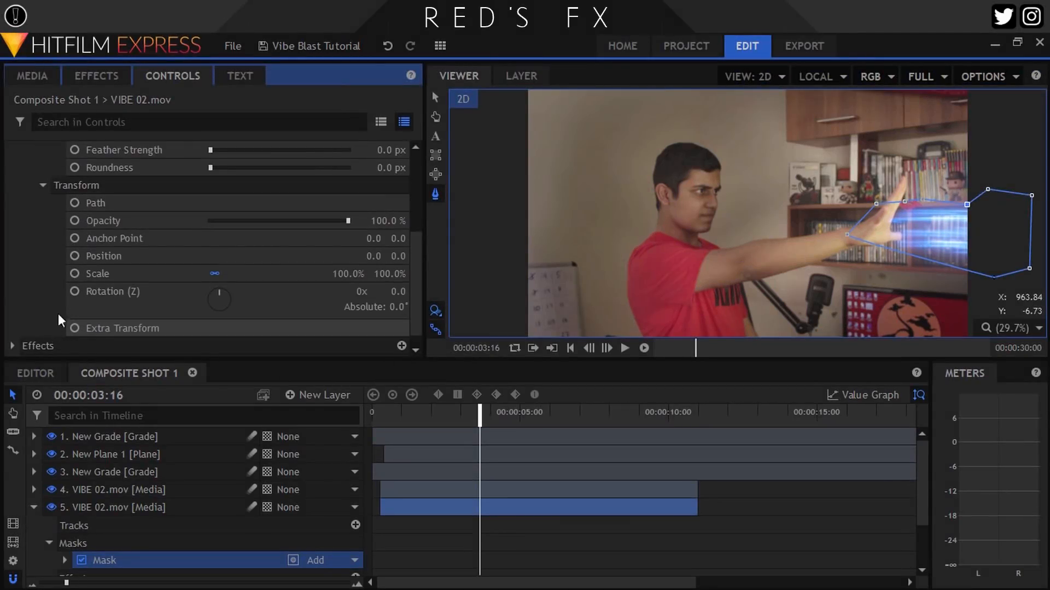
Keyframe the mask's Path and, at 00:00:03:20, pull its outer points in to a small shape near the hand
{"action": "left_click", "coordinate": [607, 348]}
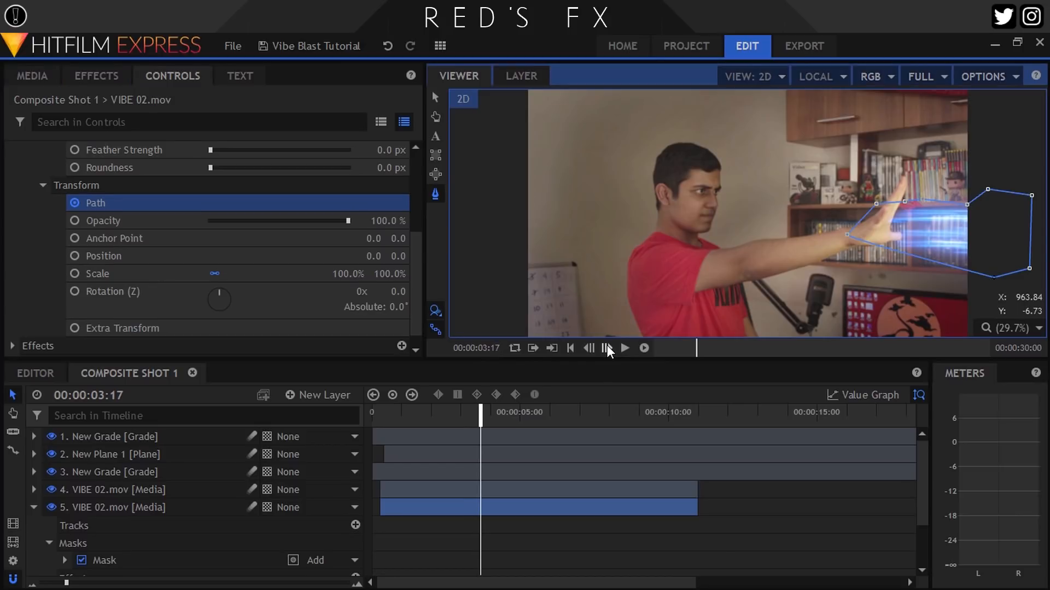
{"action": "left_click", "coordinate": [607, 347]}
{"action": "left_click", "coordinate": [607, 347]}
{"action": "left_click", "coordinate": [606, 347]}
{"action": "left_click_drag", "start_coordinate": [1030, 269], "coordinate": [911, 256]}
{"action": "left_click_drag", "start_coordinate": [1032, 195], "coordinate": [907, 196]}
{"action": "left_click_drag", "start_coordinate": [912, 256], "coordinate": [870, 215]}
{"action": "left_click_drag", "start_coordinate": [994, 276], "coordinate": [881, 242]}
Set the mask's Feather Strength on the lower VIBE 02 layer to 180 px
{"action": "scroll", "coordinate": [80, 216], "scroll_direction": "up", "scroll_amount": 3}
{"action": "mouse_move", "coordinate": [210, 256]}
{"action": "left_mouse_down"}
{"action": "mouse_move", "coordinate": [260, 256]}
{"action": "mouse_move", "coordinate": [222, 251]}
{"action": "left_mouse_up"}
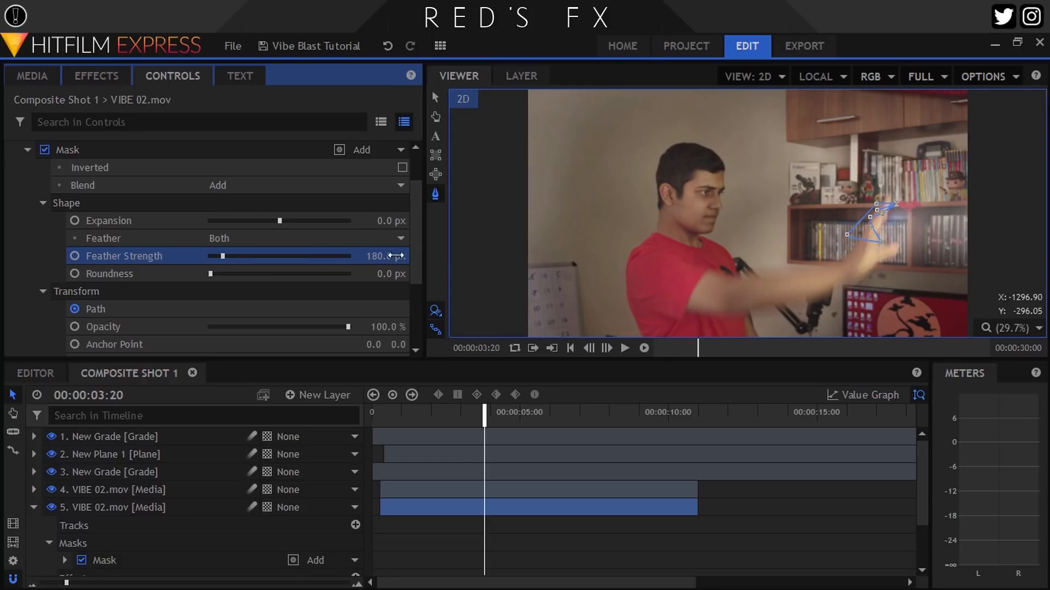
{"action": "left_click", "coordinate": [33, 507]}
Add an Opacity keyframe of 0% to the topmost grade layer at 00:00:04:07
{"action": "left_click", "coordinate": [131, 436]}
{"action": "left_click", "coordinate": [476, 417]}
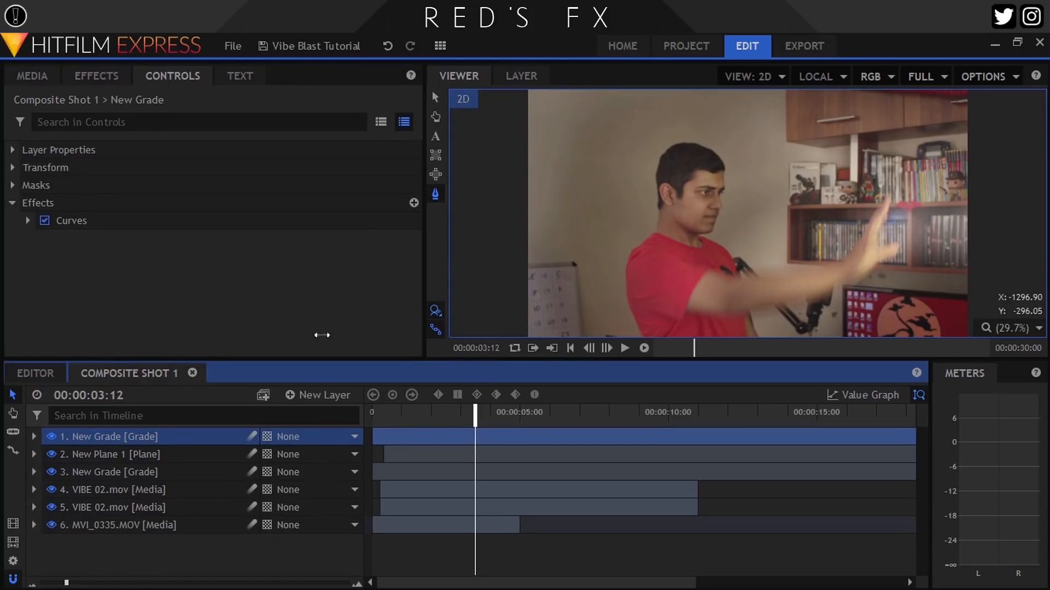
{"action": "left_click", "coordinate": [12, 167]}
{"action": "left_click", "coordinate": [498, 413]}
{"action": "left_click", "coordinate": [218, 185]}
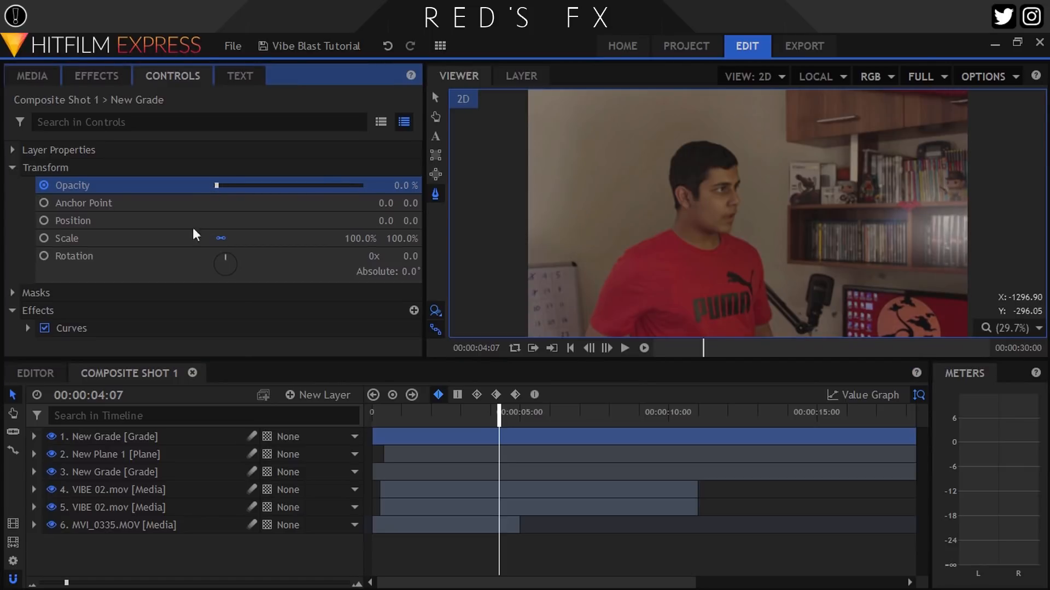
Copy the animated mask from the lower VIBE 02 layer onto the blurred upper VIBE 02 copy
{"action": "left_click", "coordinate": [124, 503]}
{"action": "left_click", "coordinate": [11, 183]}
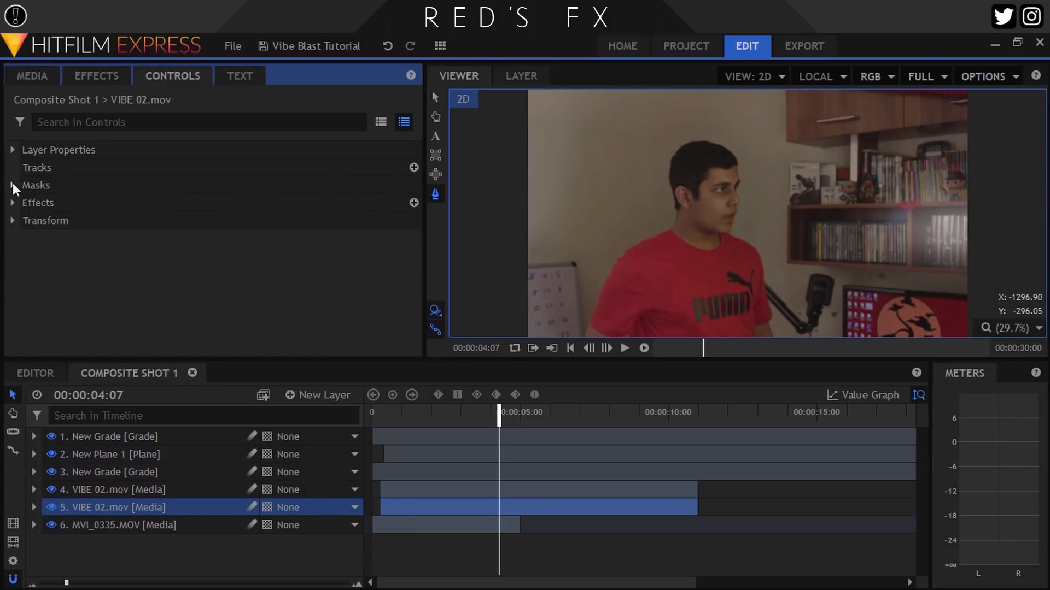
{"action": "left_click", "coordinate": [12, 184]}
{"action": "left_click", "coordinate": [98, 202]}
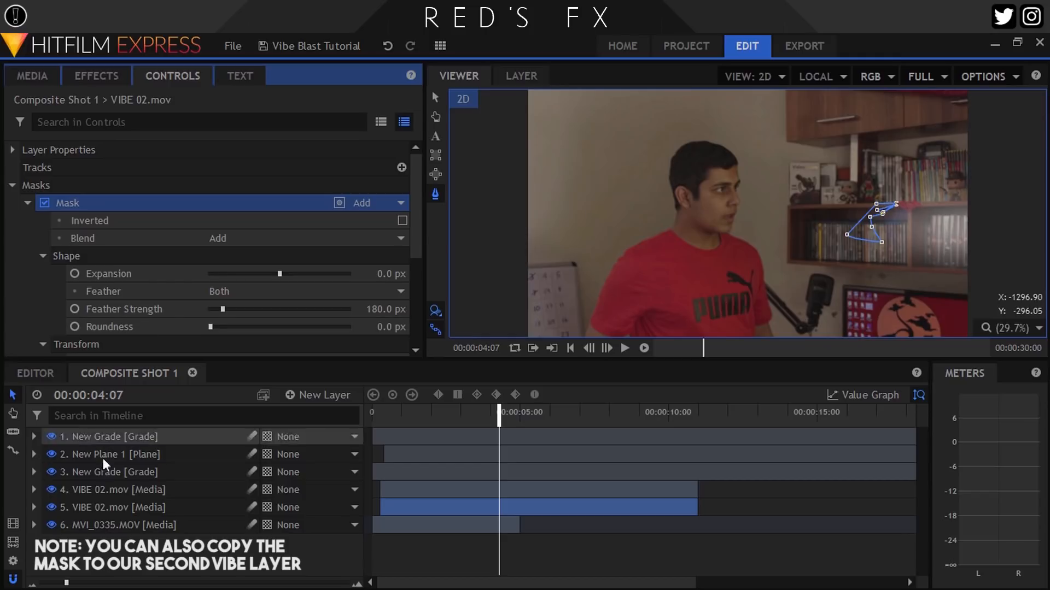
{"action": "left_click", "coordinate": [114, 506]}
{"action": "left_click", "coordinate": [117, 493]}
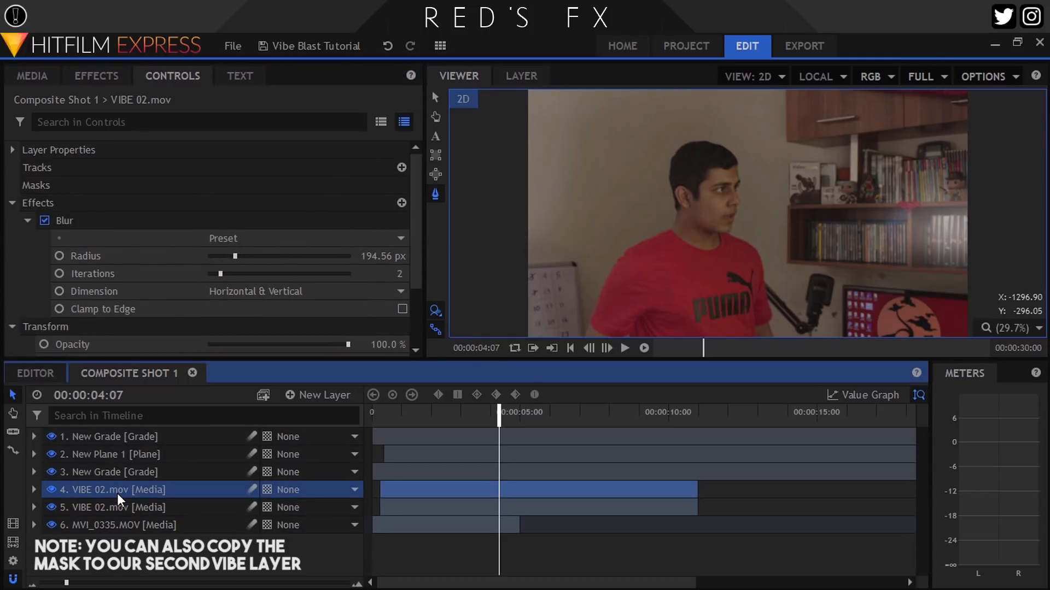
{"action": "key", "text": "ctrl+v"}
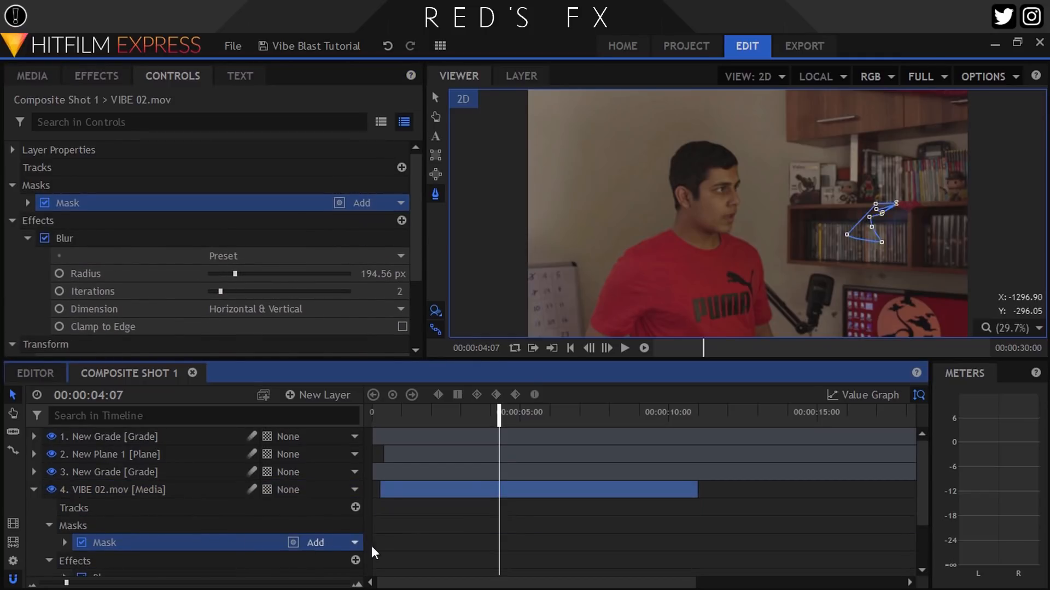
{"action": "left_click", "coordinate": [33, 491]}
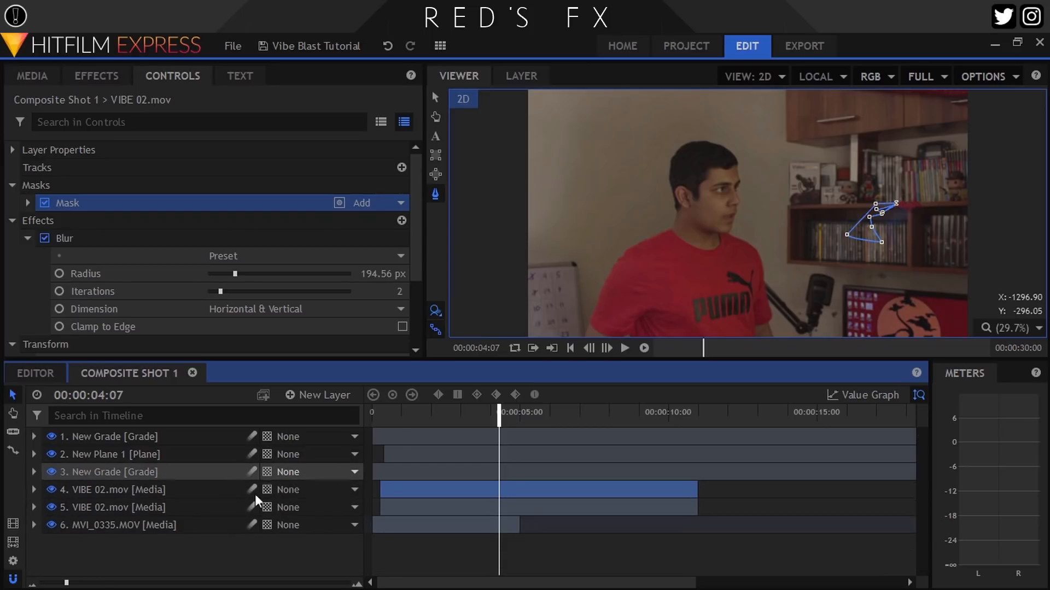
{"action": "left_click", "coordinate": [11, 220]}
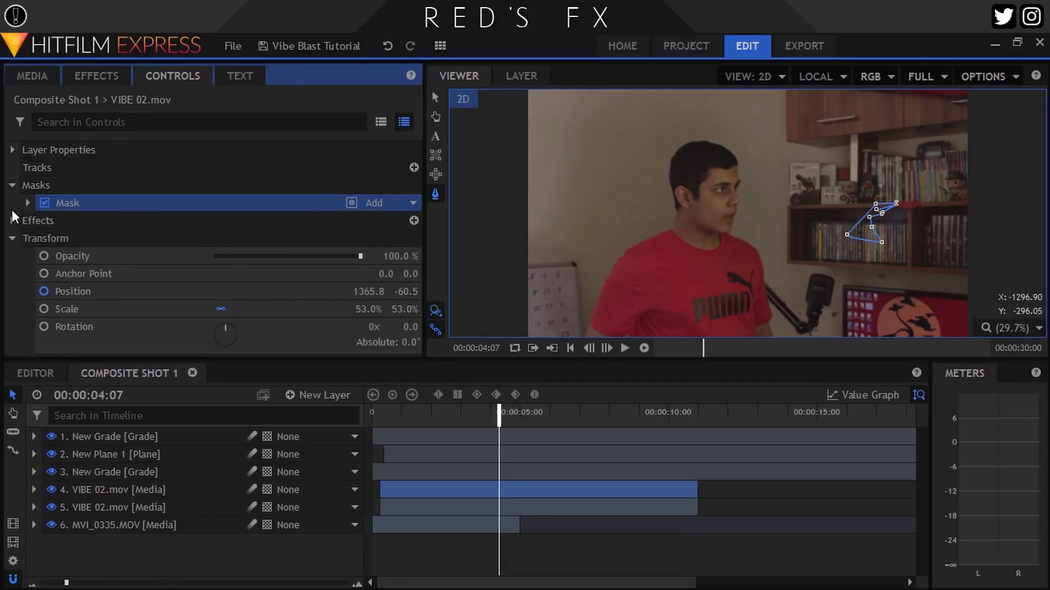
{"action": "left_click", "coordinate": [11, 186]}
{"action": "left_click", "coordinate": [11, 220]}
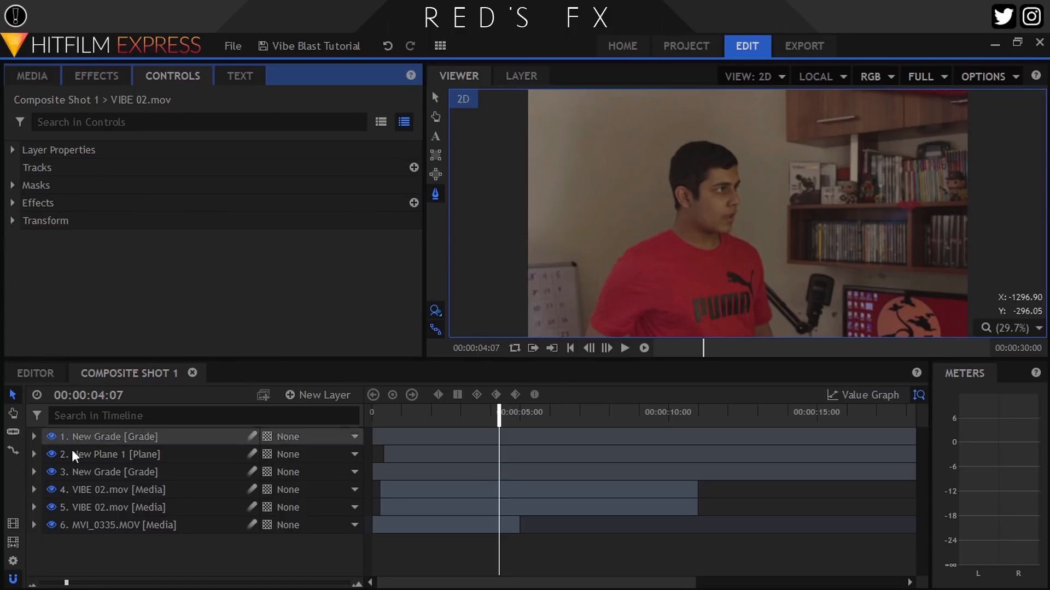
{"action": "left_click", "coordinate": [164, 548]}
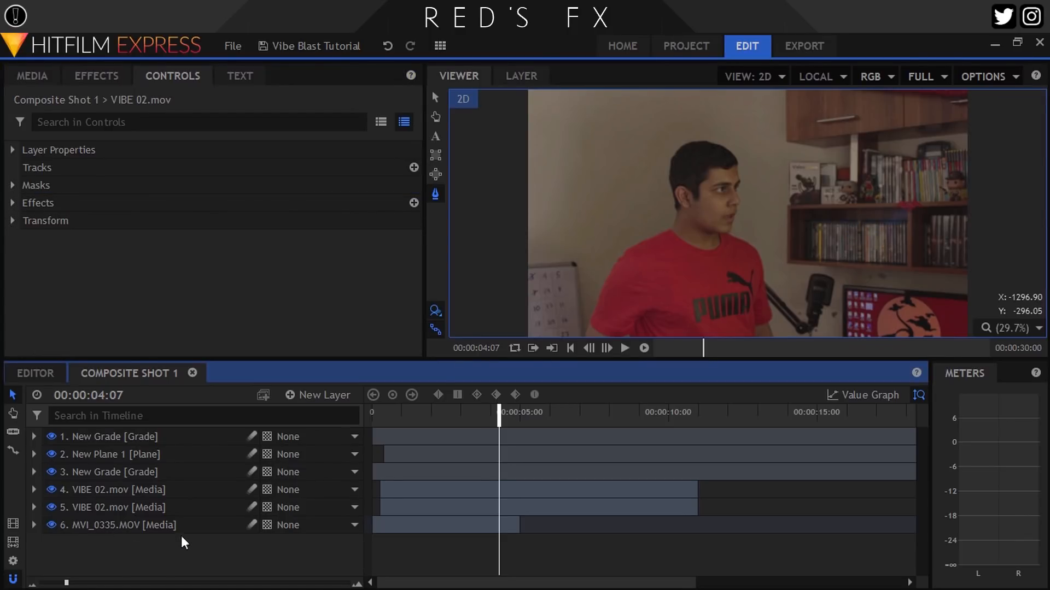
{"action": "scroll", "coordinate": [532, 238], "scroll_direction": "up", "scroll_amount": 4}
{"action": "left_click_drag", "start_coordinate": [947, 167], "coordinate": [377, 363]}
{"action": "scroll", "coordinate": [794, 230], "scroll_direction": "down", "scroll_amount": 2}
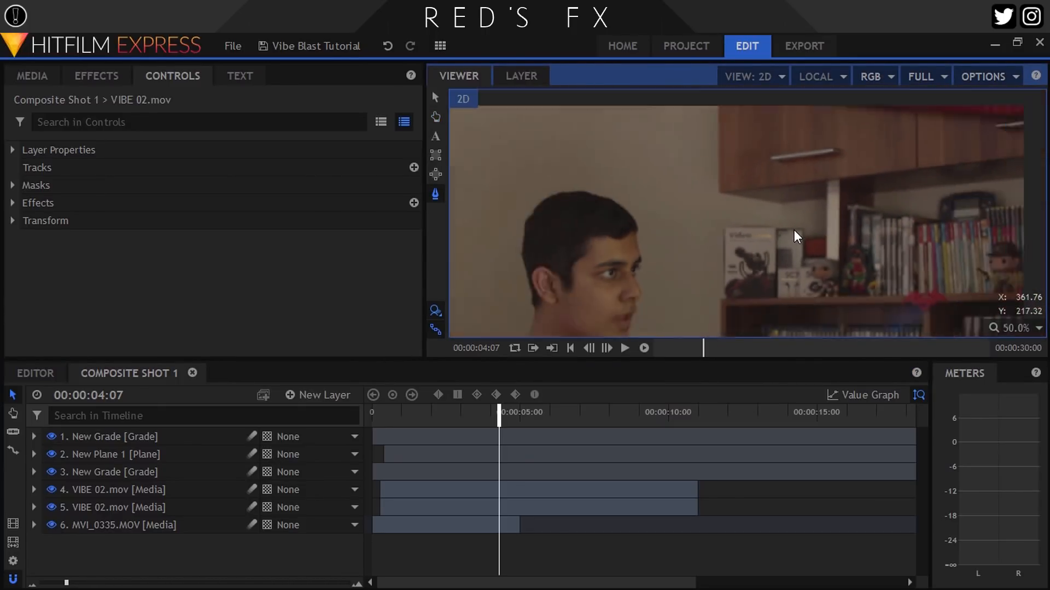
{"action": "scroll", "coordinate": [794, 229], "scroll_direction": "down", "scroll_amount": 2}
{"action": "left_click_drag", "start_coordinate": [793, 230], "coordinate": [812, 178]}
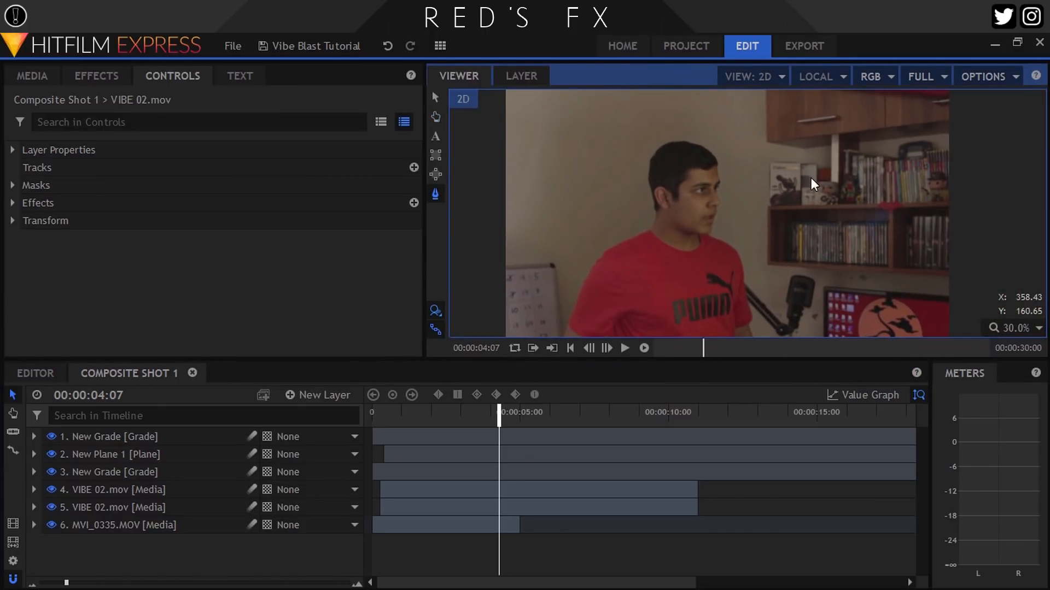